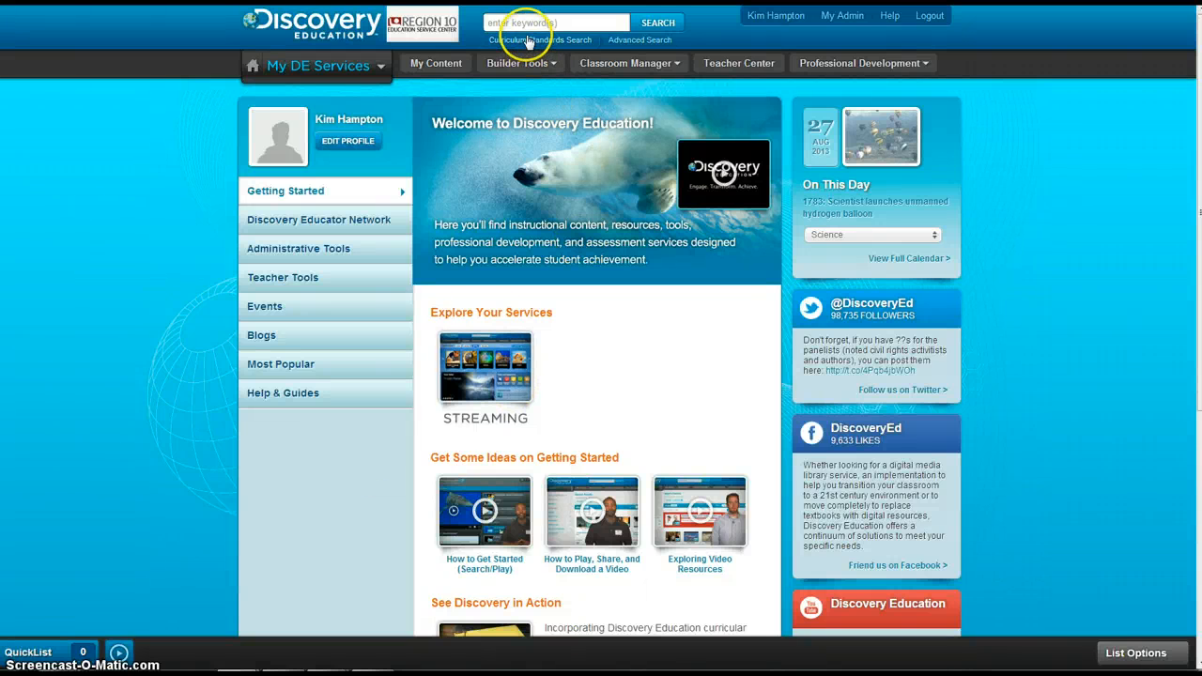
Search the site for "alamo" with the grade filter limited to 6-8
click(527, 22)
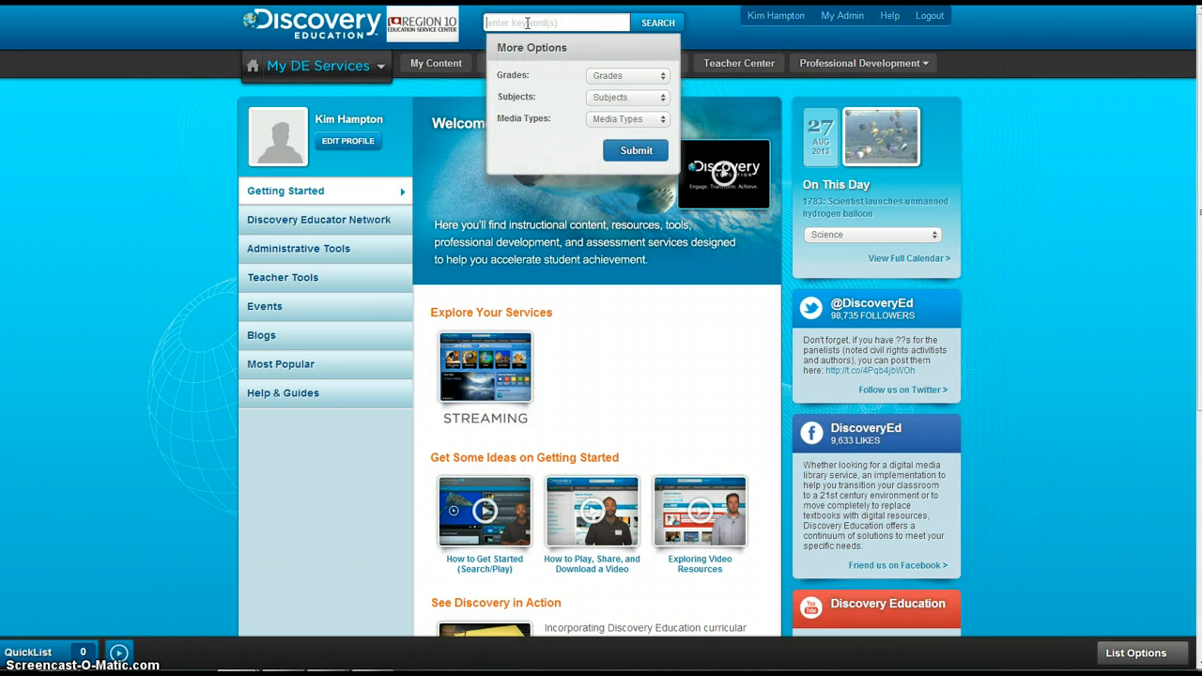
text(alamo)
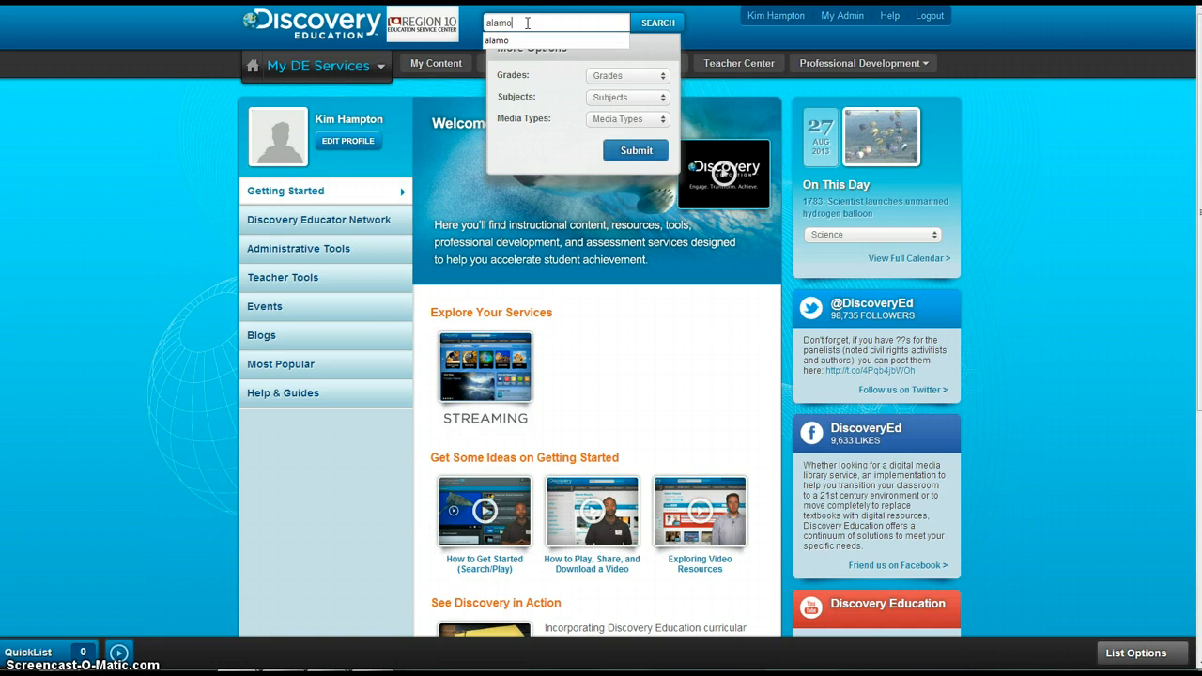
click(629, 76)
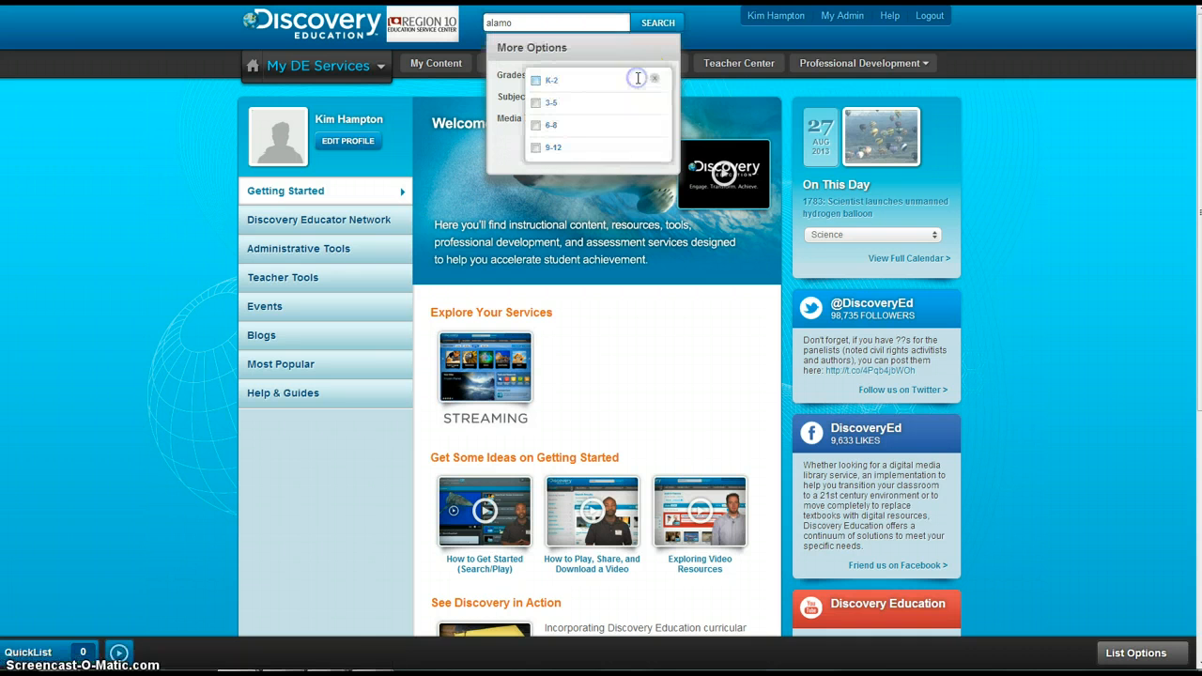
click(555, 126)
click(654, 80)
click(636, 151)
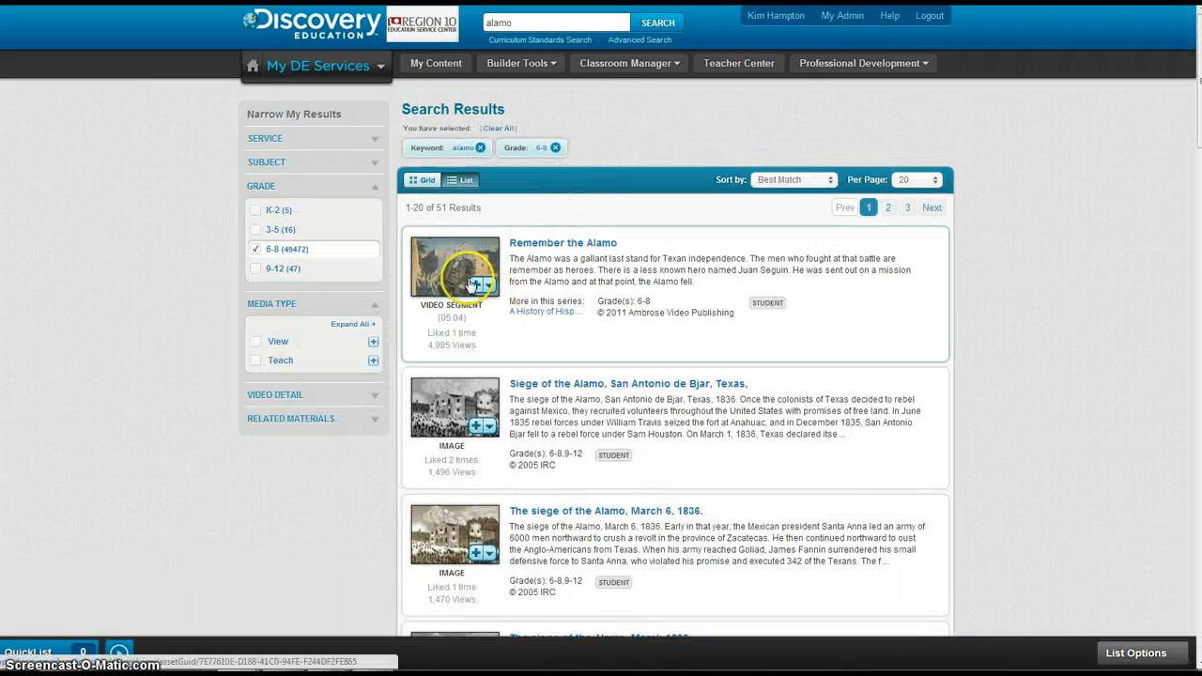
From the Remember the Alamo result, add the full video "A History of Hispanic Achievement in America: 1720-1836" to the Alamo Assignment folder in My Content
click(438, 271)
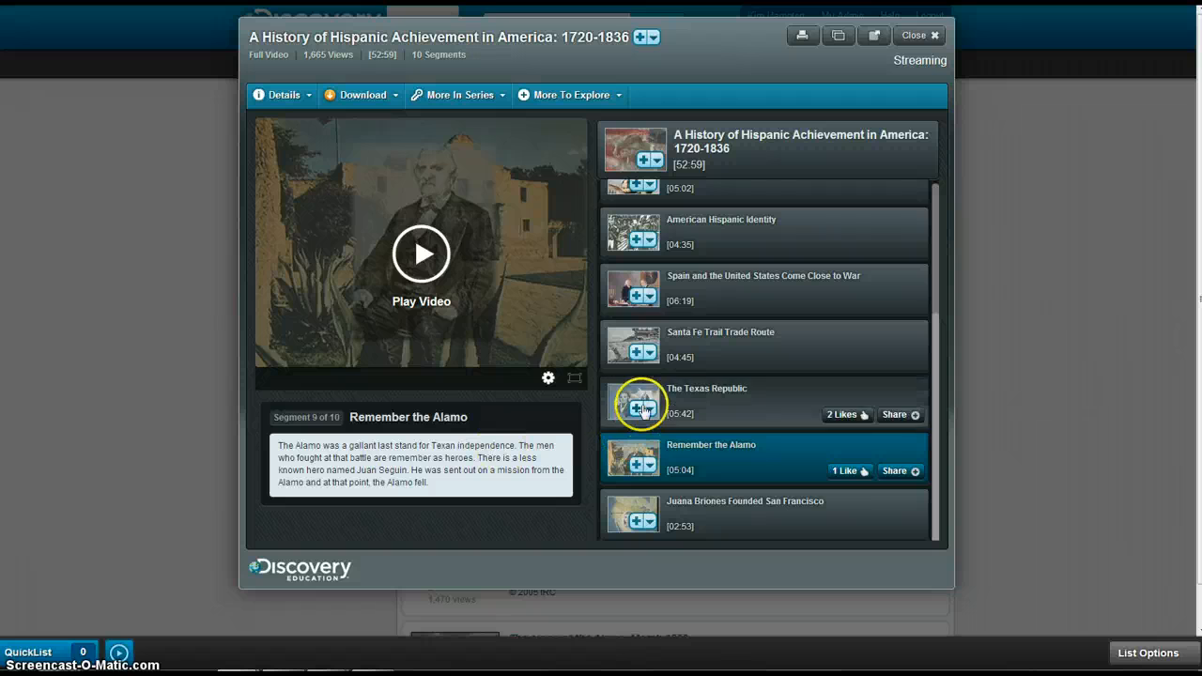
click(655, 39)
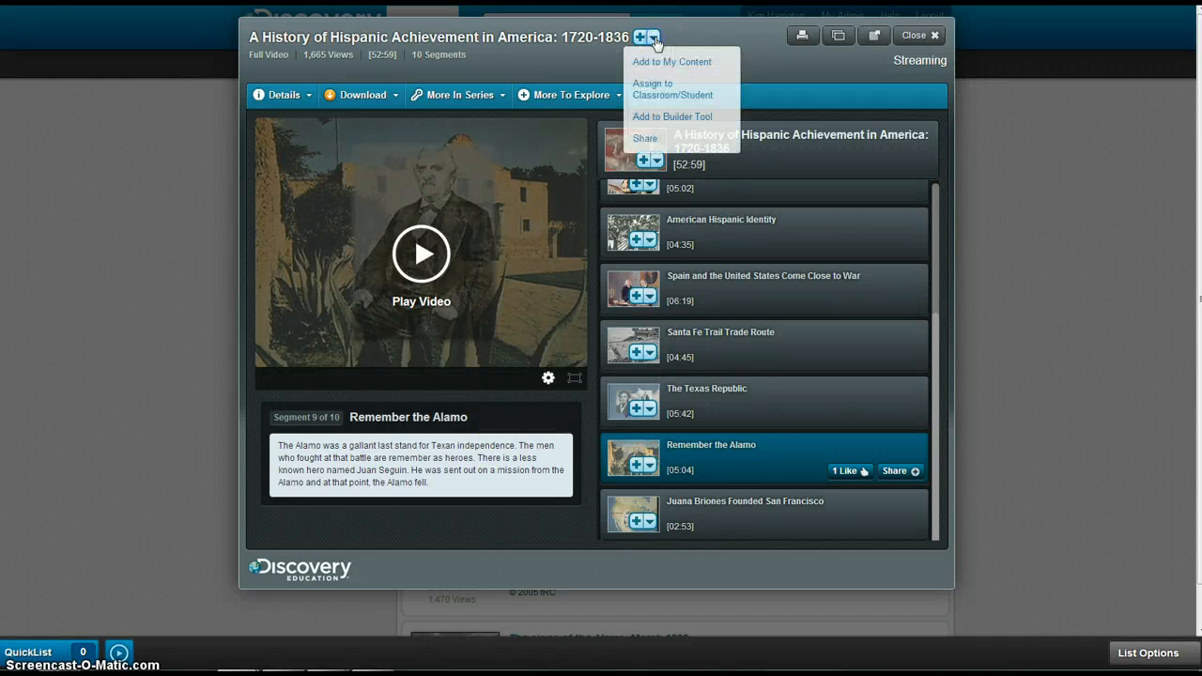
click(657, 61)
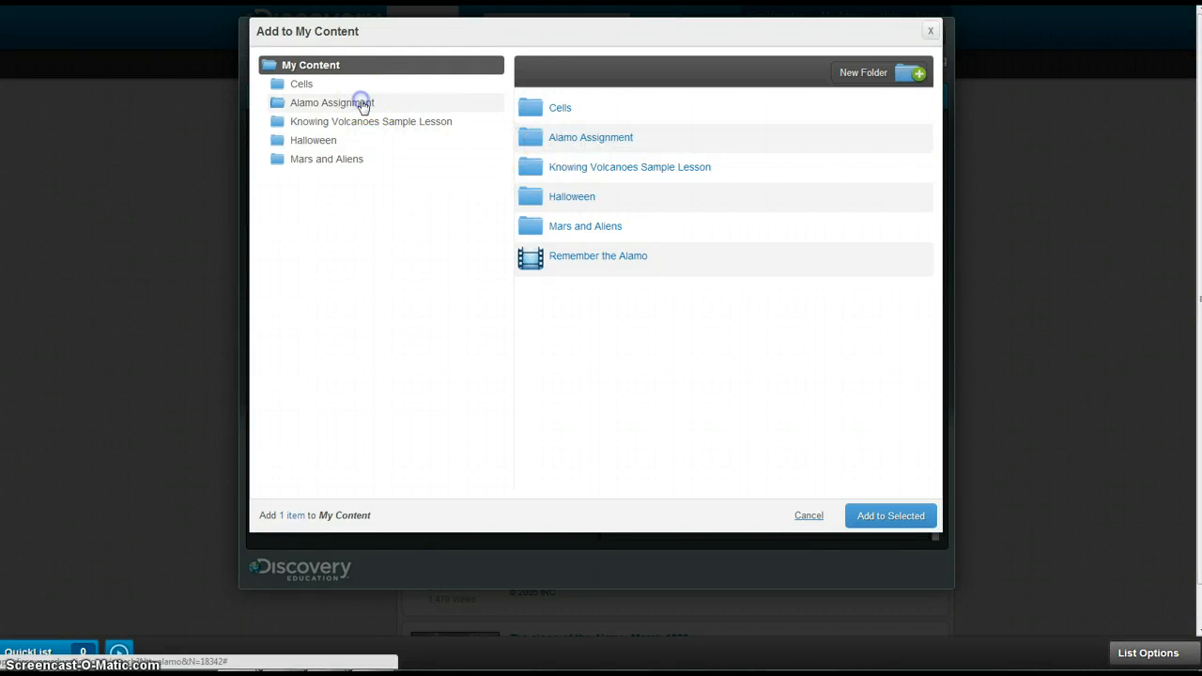
click(329, 105)
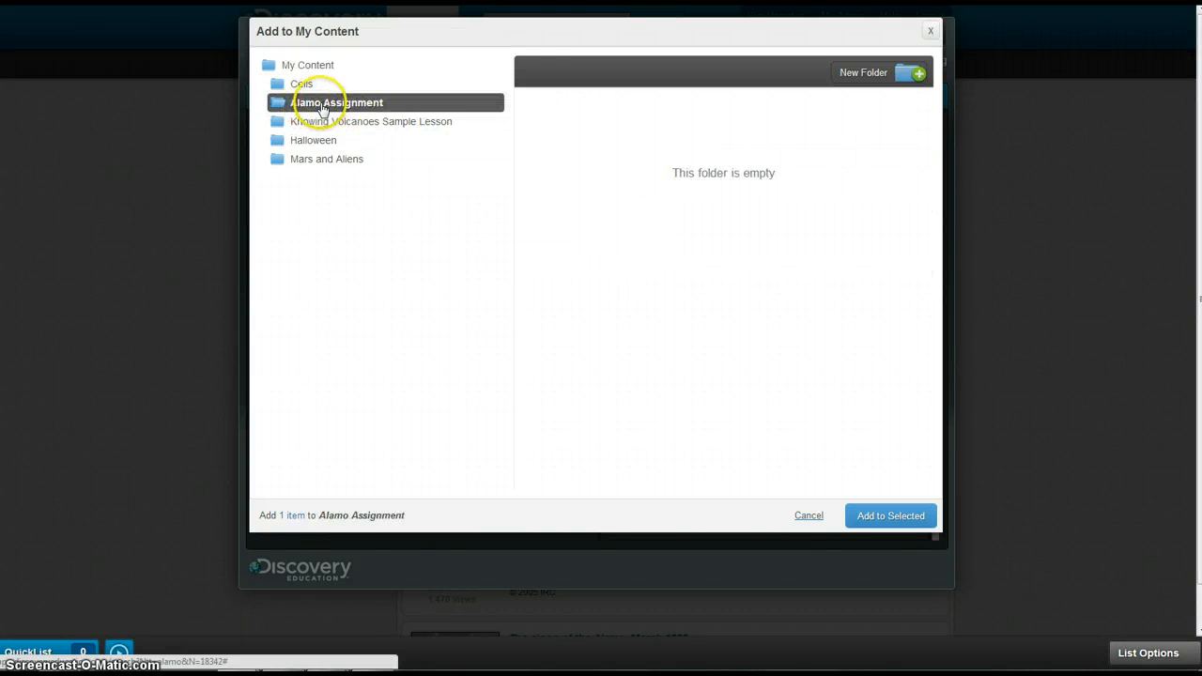
click(894, 516)
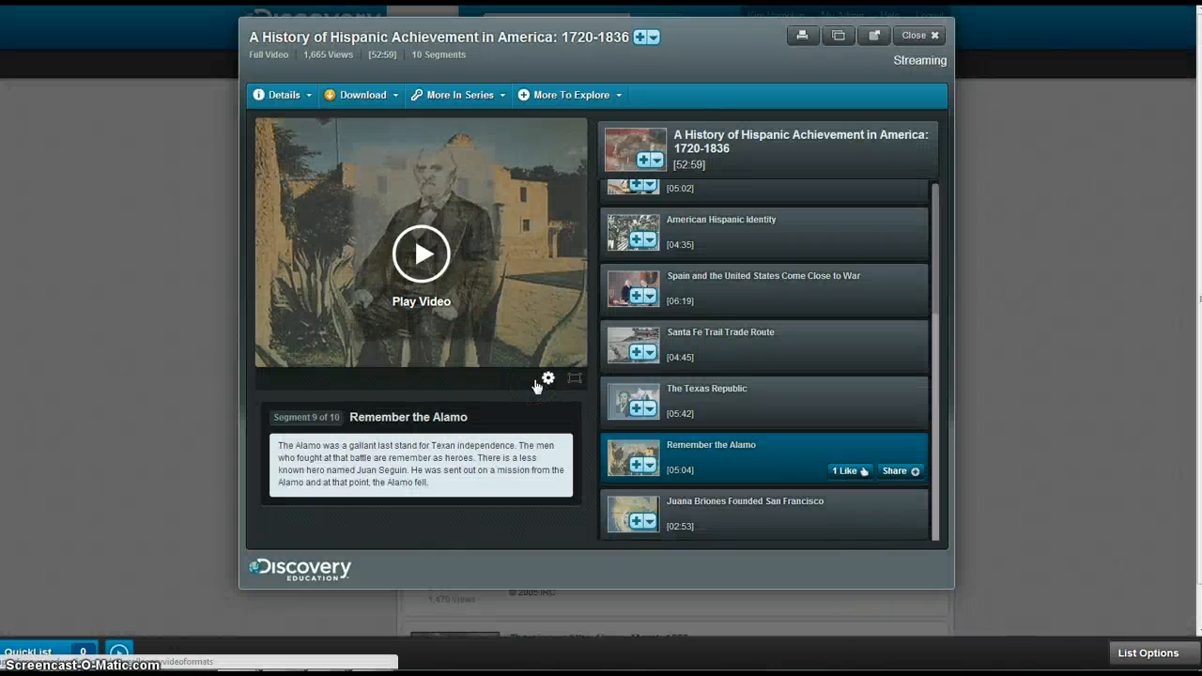
Check the contents of the Alamo Assignment folder without adding anything, and return to the search results
click(650, 36)
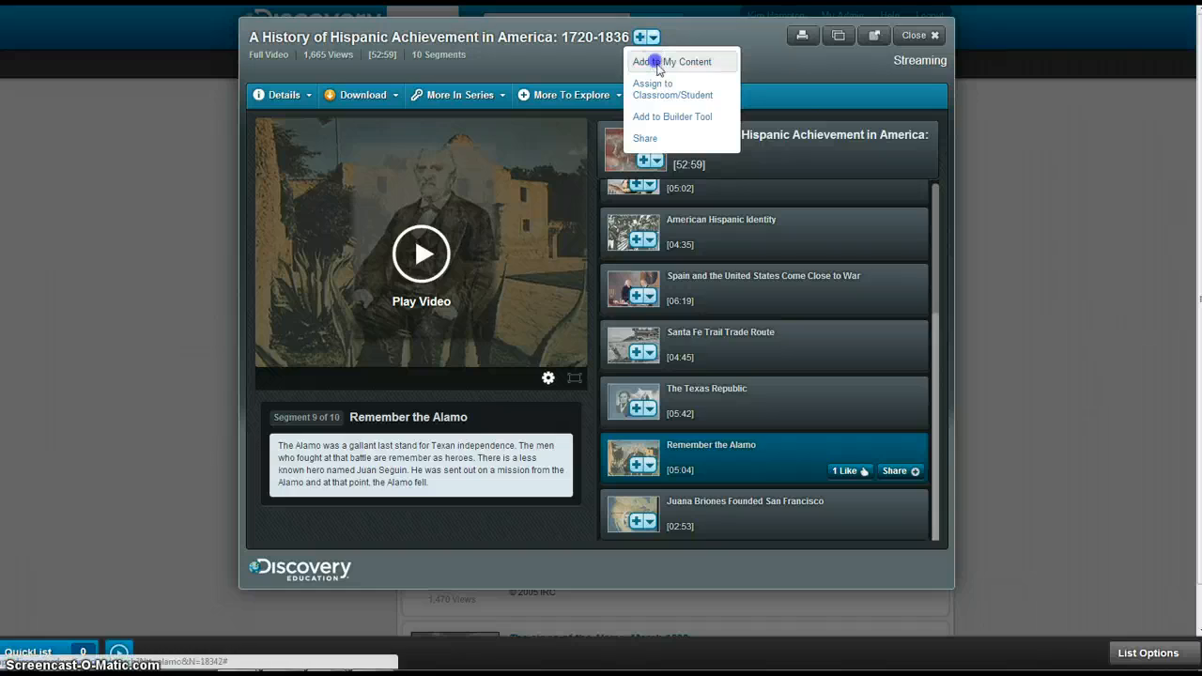
click(660, 64)
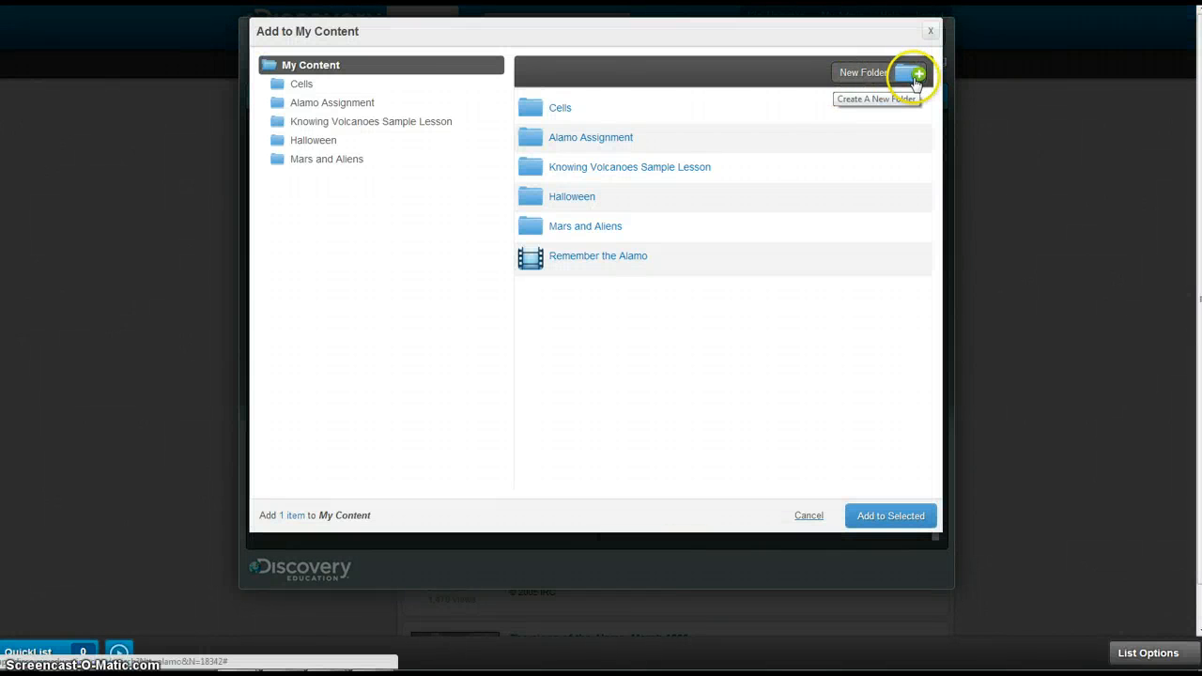
click(306, 102)
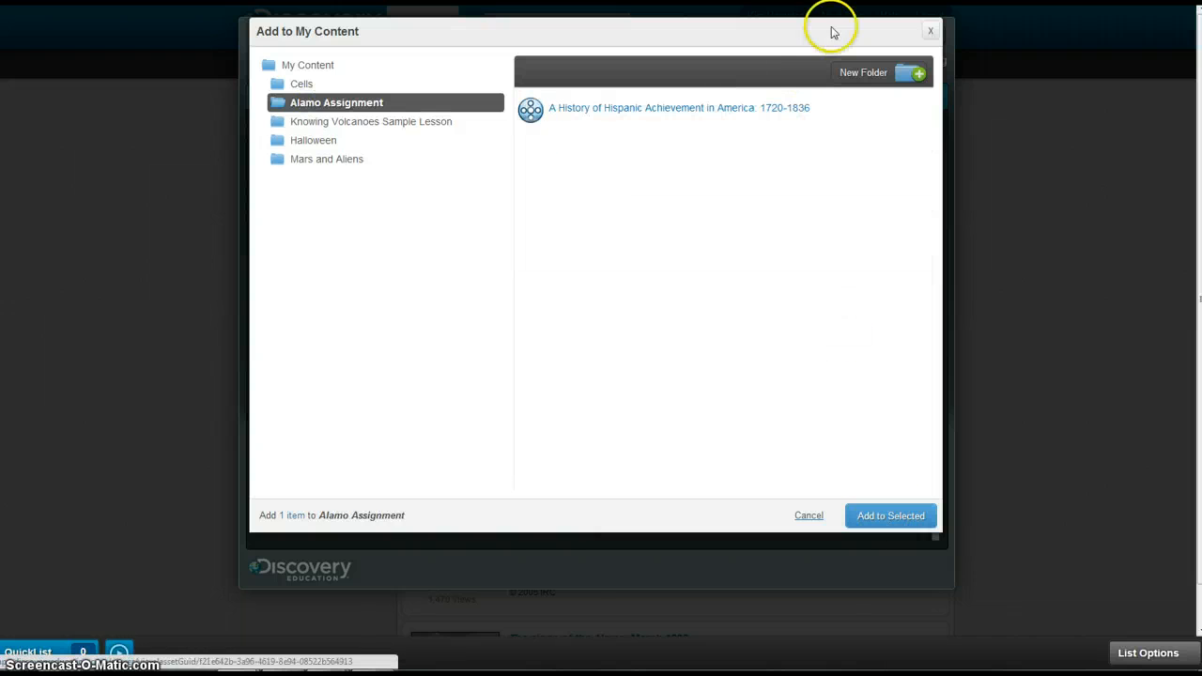
click(930, 31)
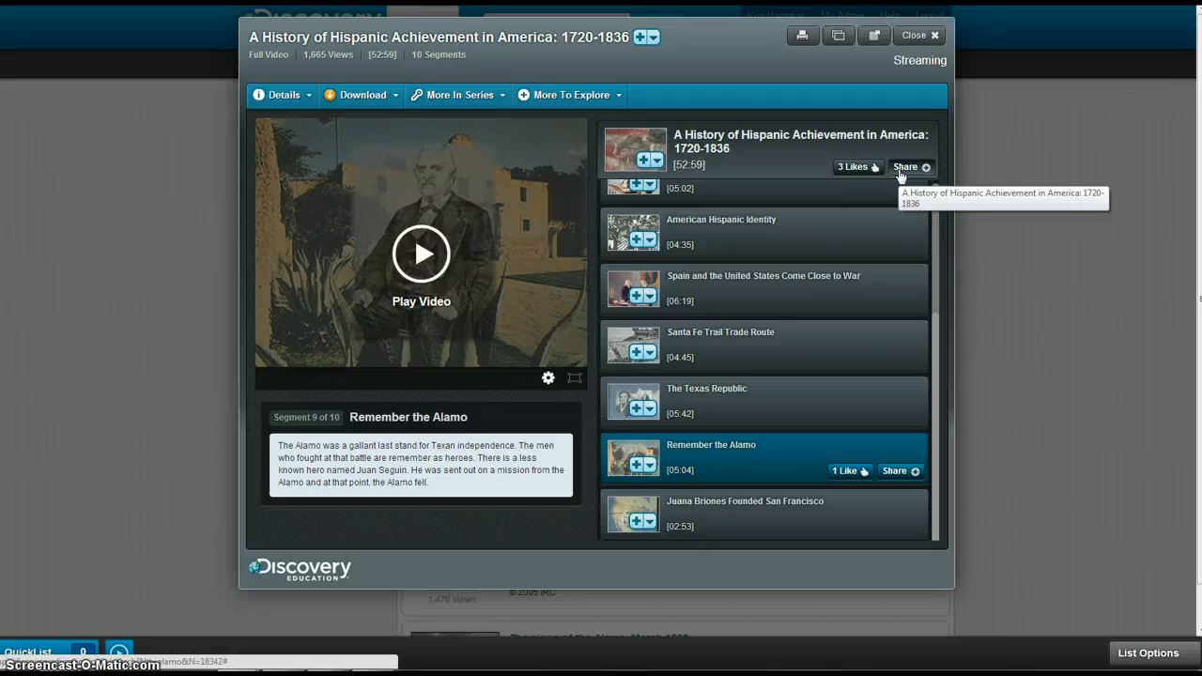
click(935, 39)
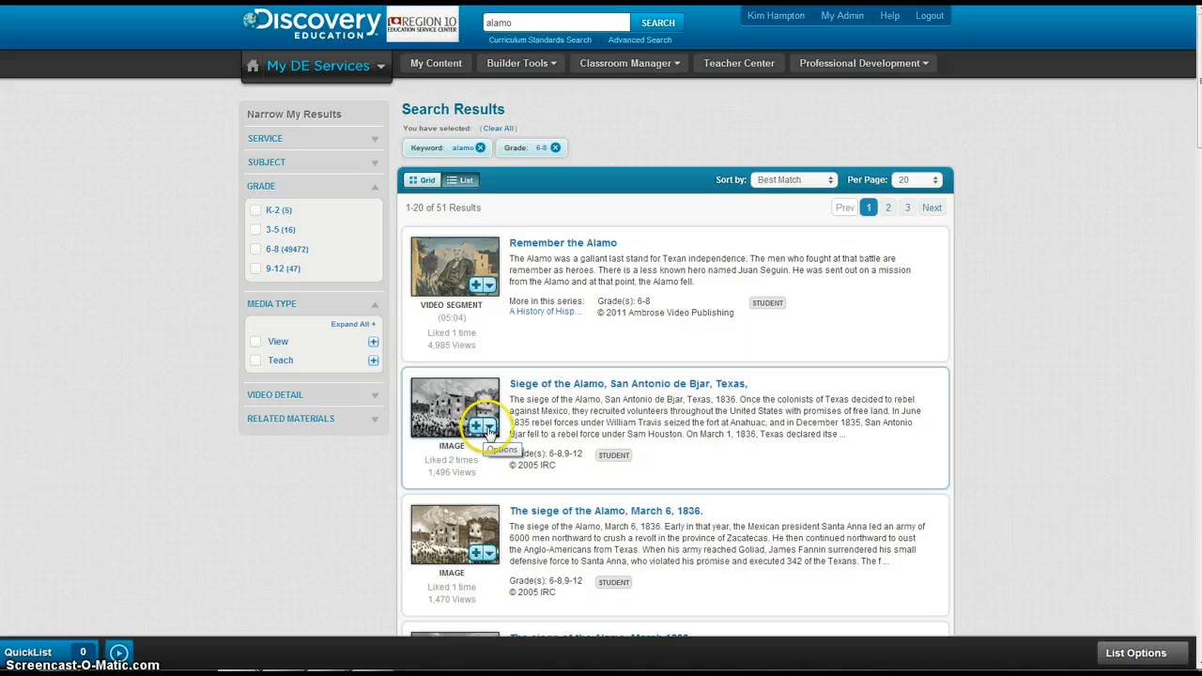
Add the image "Siege of the Alamo, San Antonio de Bjar, Texas" to the Alamo Assignment folder in My Content
scroll(488, 433, down, 1)
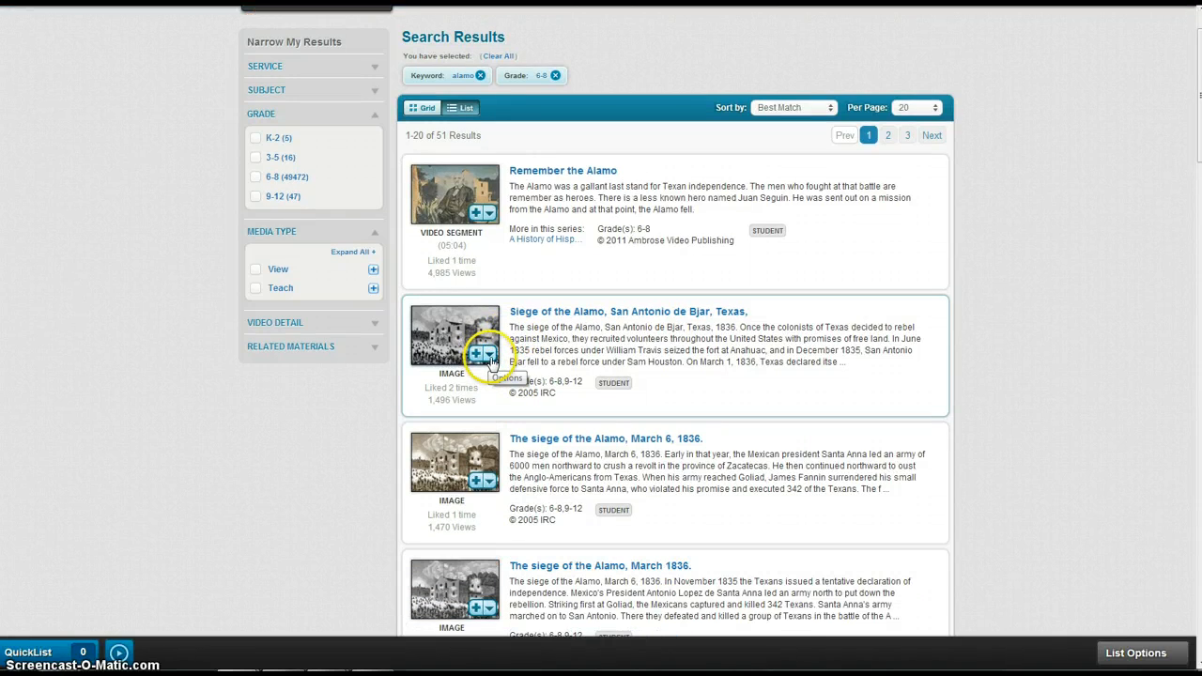
click(491, 357)
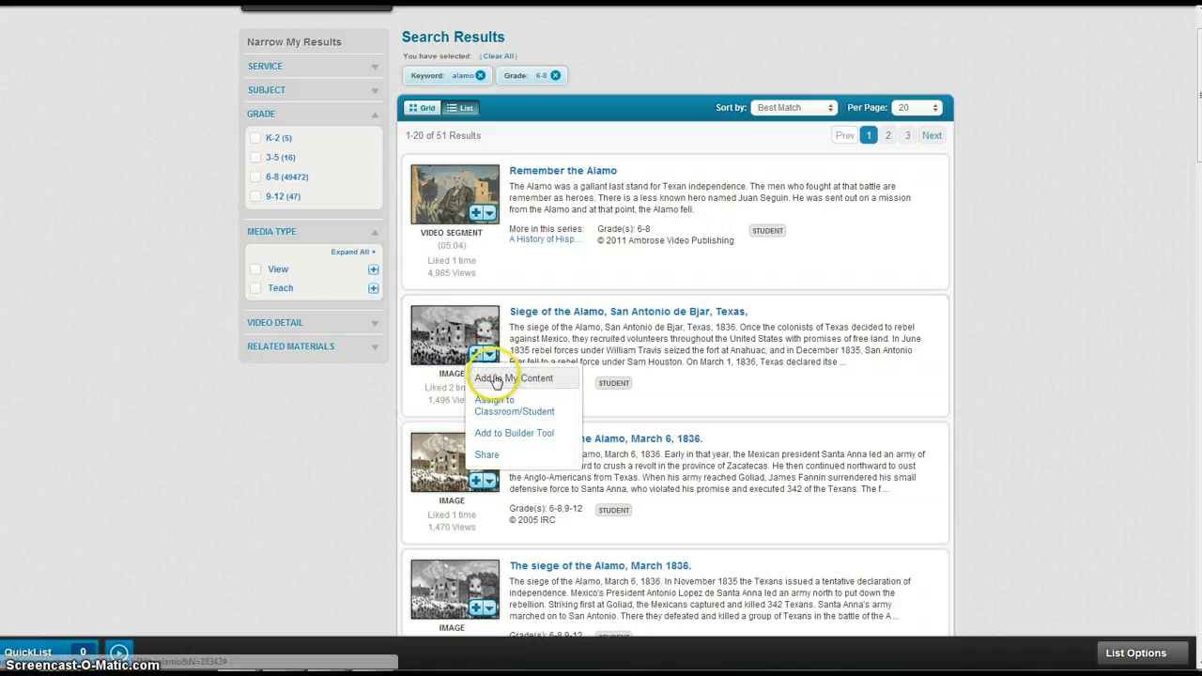
click(497, 380)
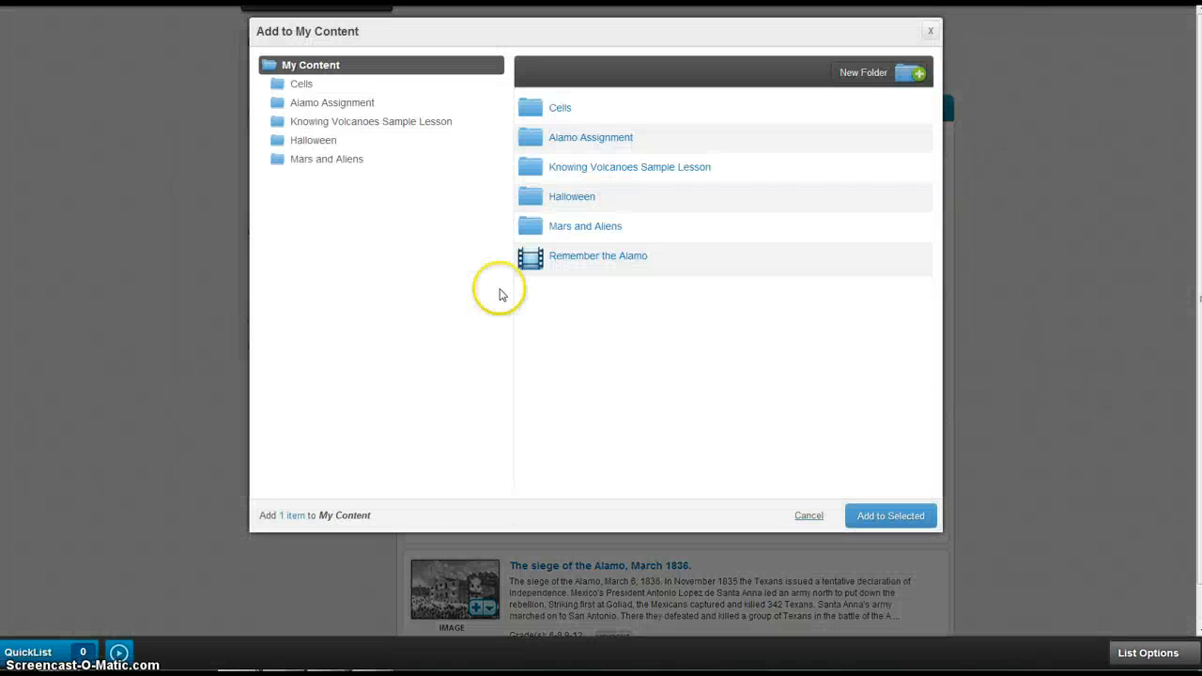
click(344, 105)
click(878, 522)
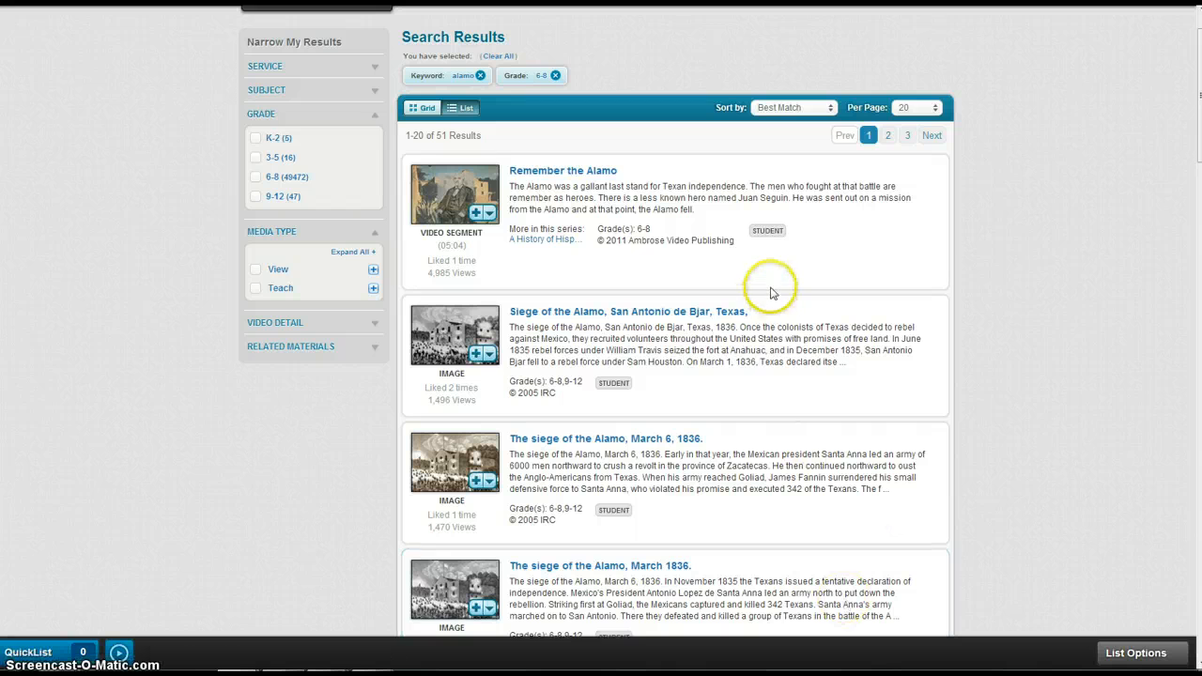
Create a new assignment in the Assignment Builder titled "7th Grade History Alamo Assignment"
scroll(723, 272, up, 2)
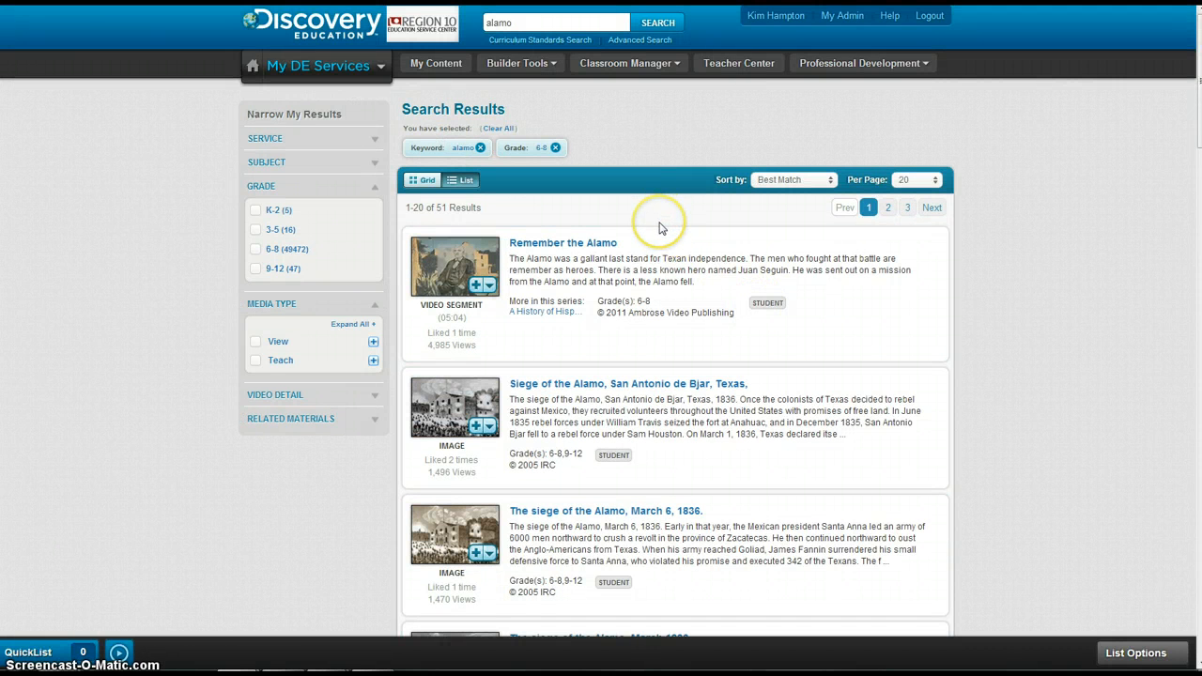
mouse_move(493, 62)
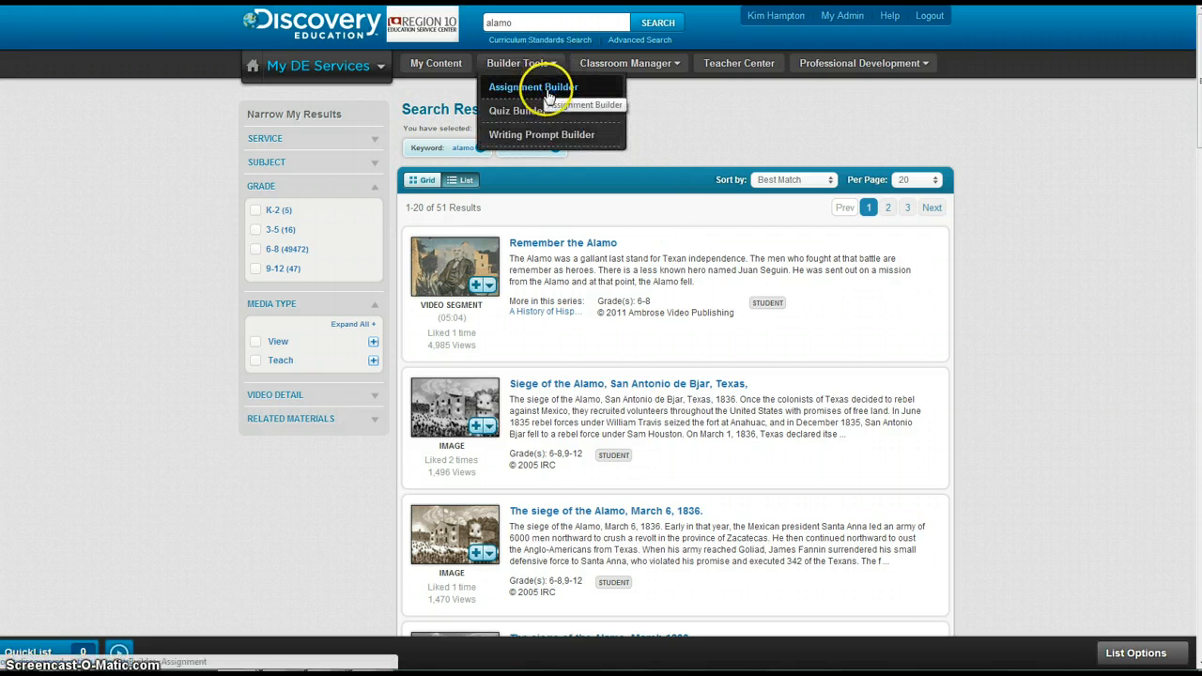
click(561, 89)
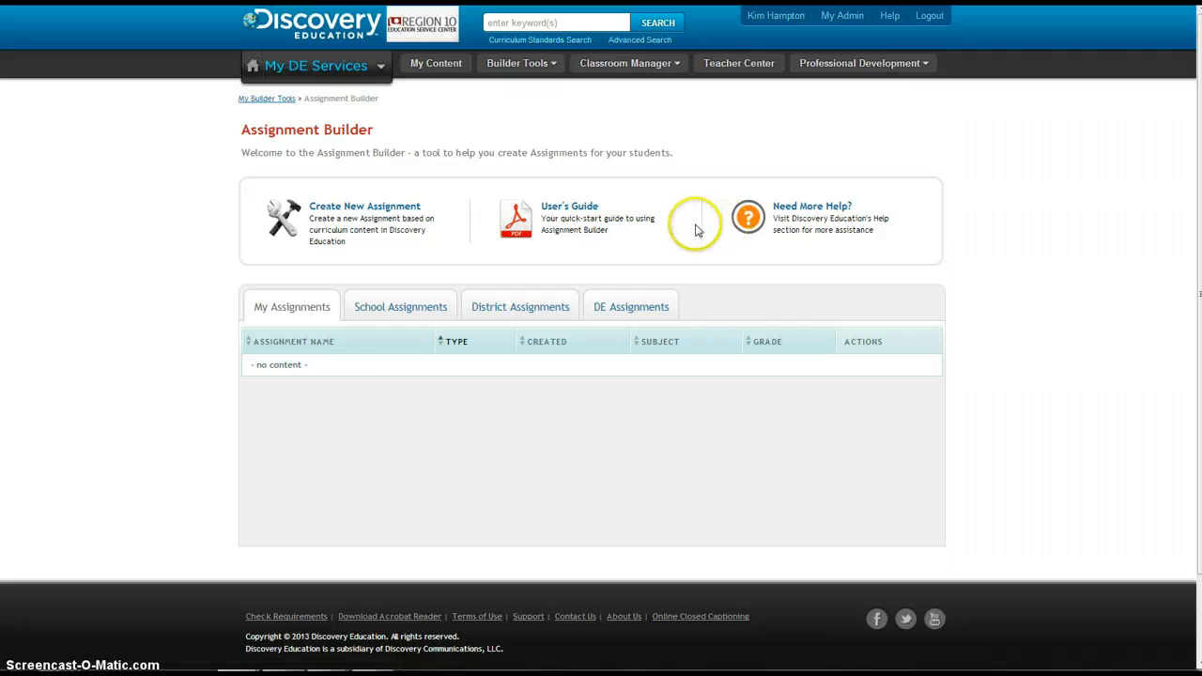
click(361, 207)
click(375, 221)
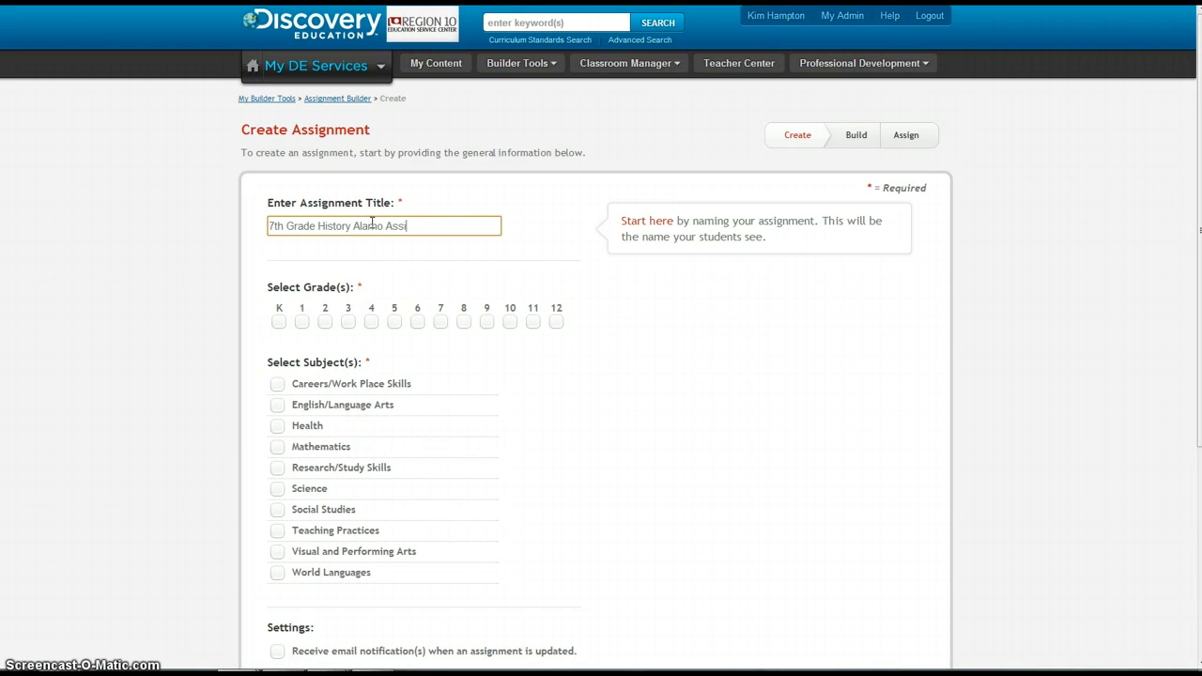
Set the assignment's grade to 7 and its subject to Social Studies
click(413, 322)
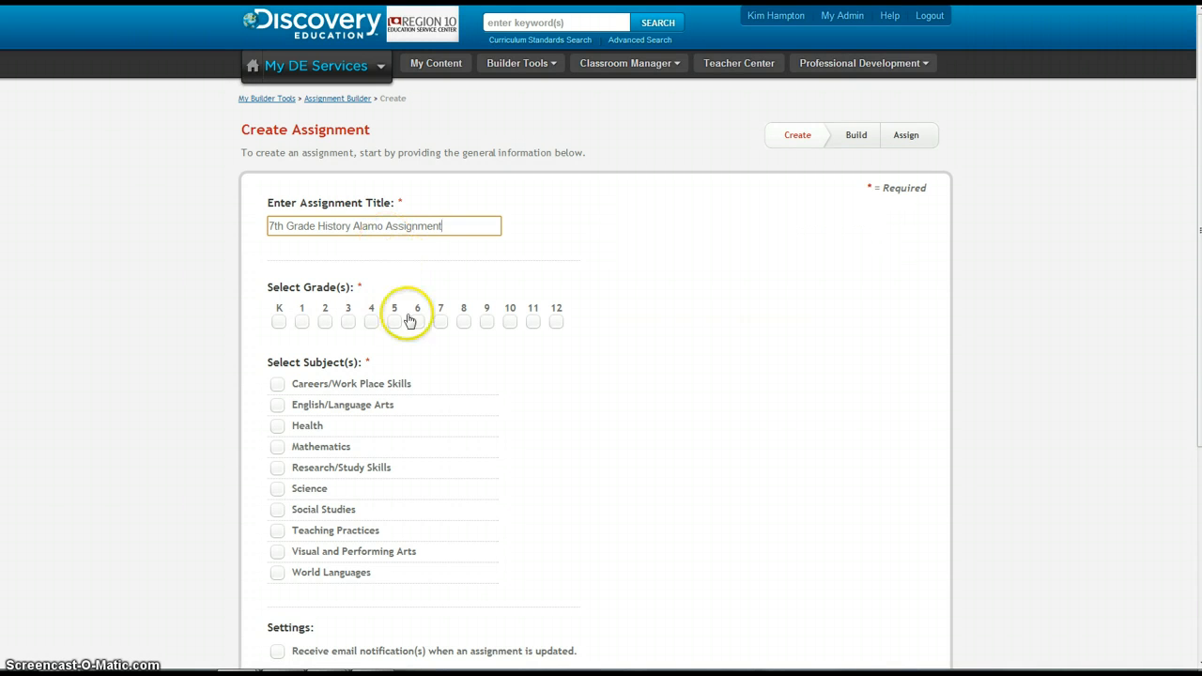
click(459, 321)
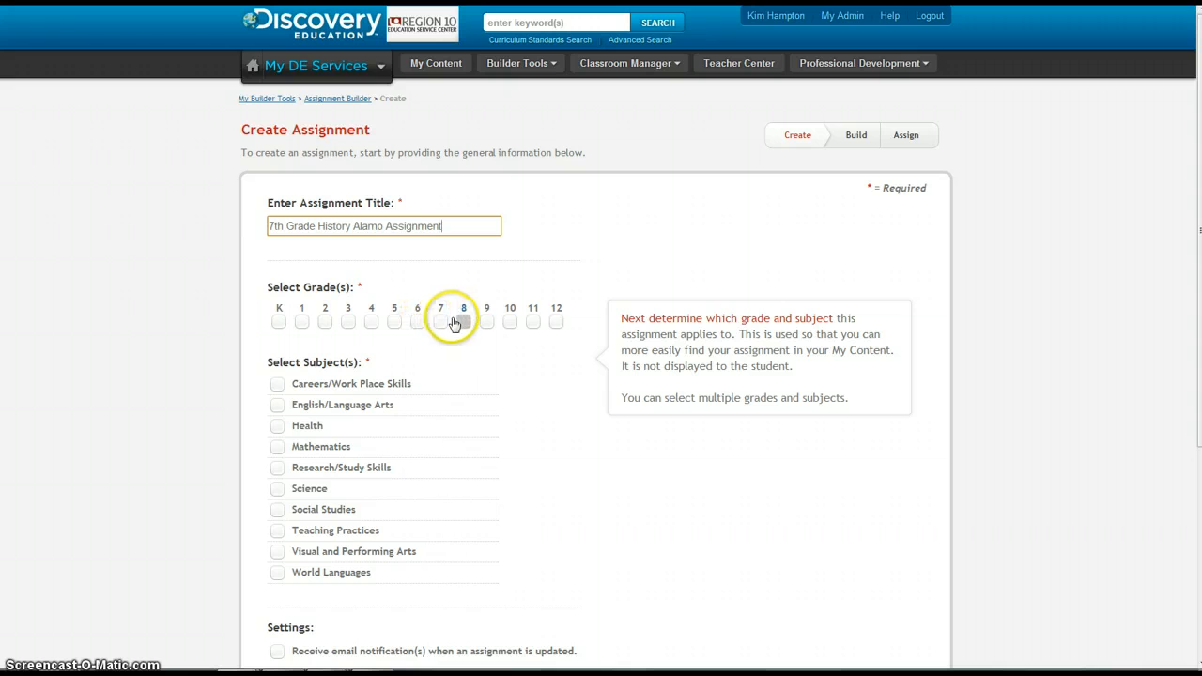
scroll(349, 382, down, 1)
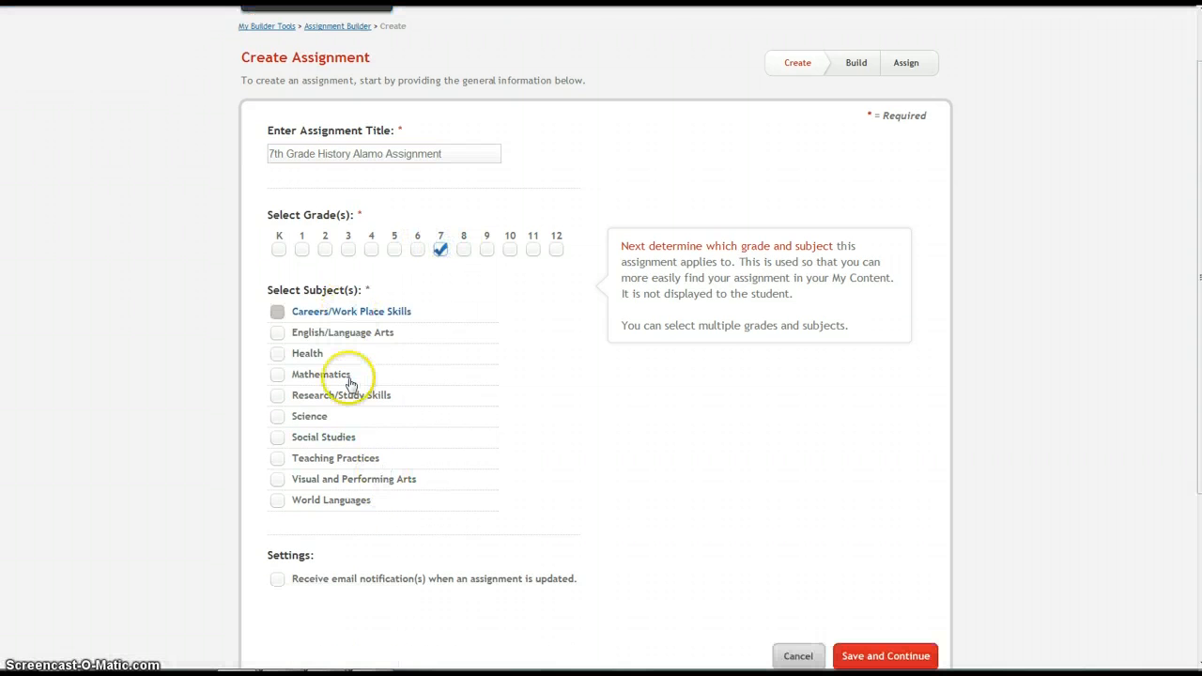
click(293, 442)
Save the assignment in the Alamo Assignment folder with email notifications left off, and continue to building it
scroll(395, 479, down, 3)
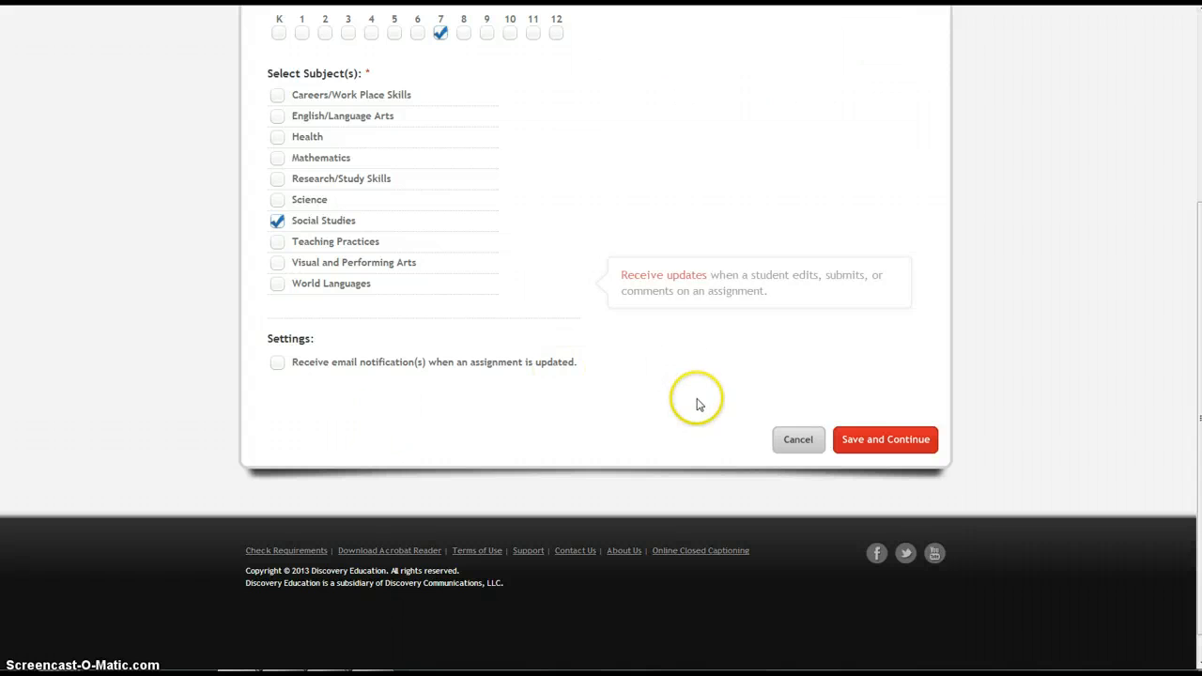
scroll(698, 403, up, 2)
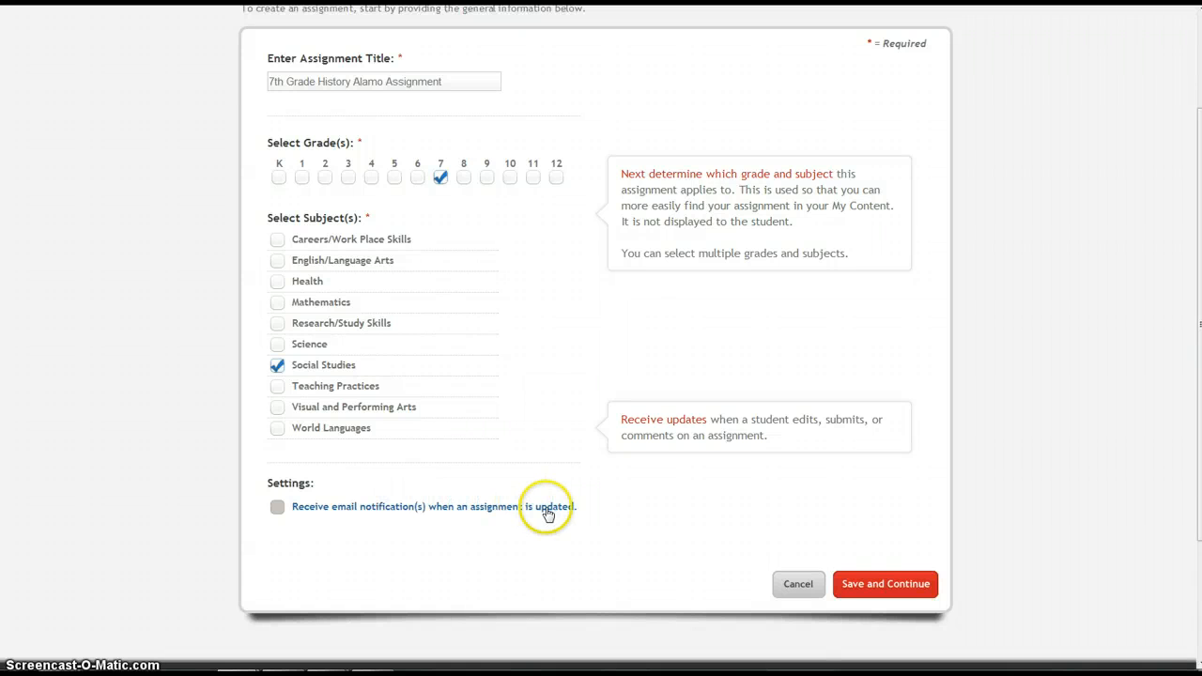
click(893, 595)
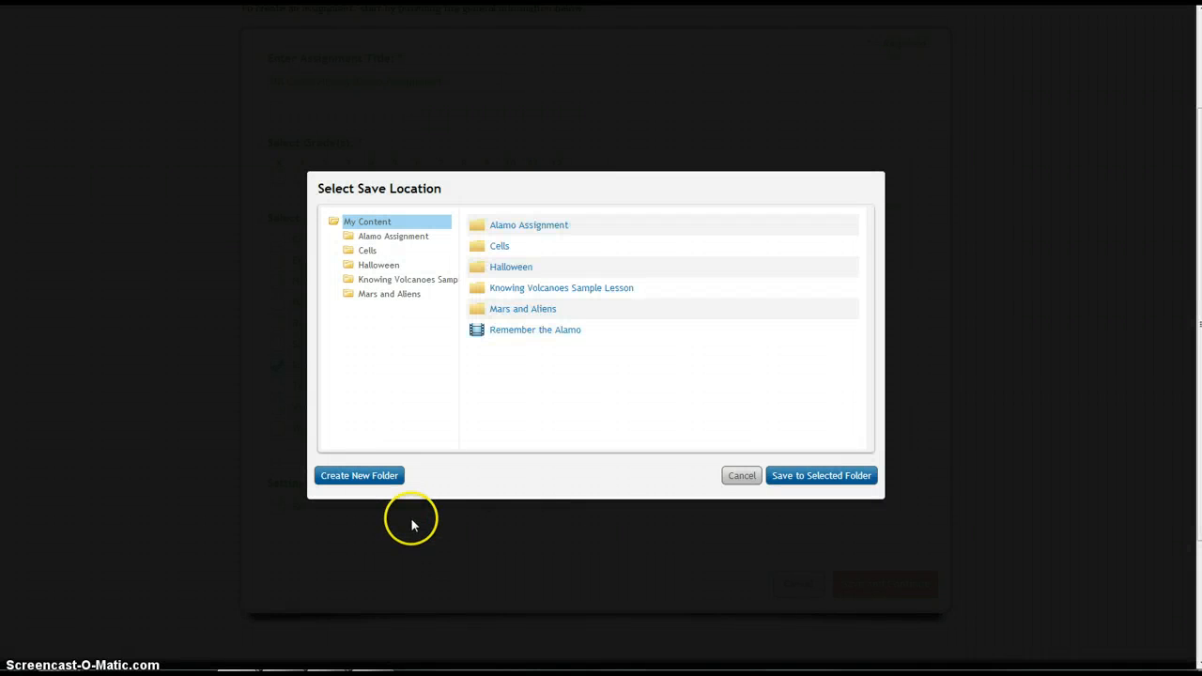
click(409, 241)
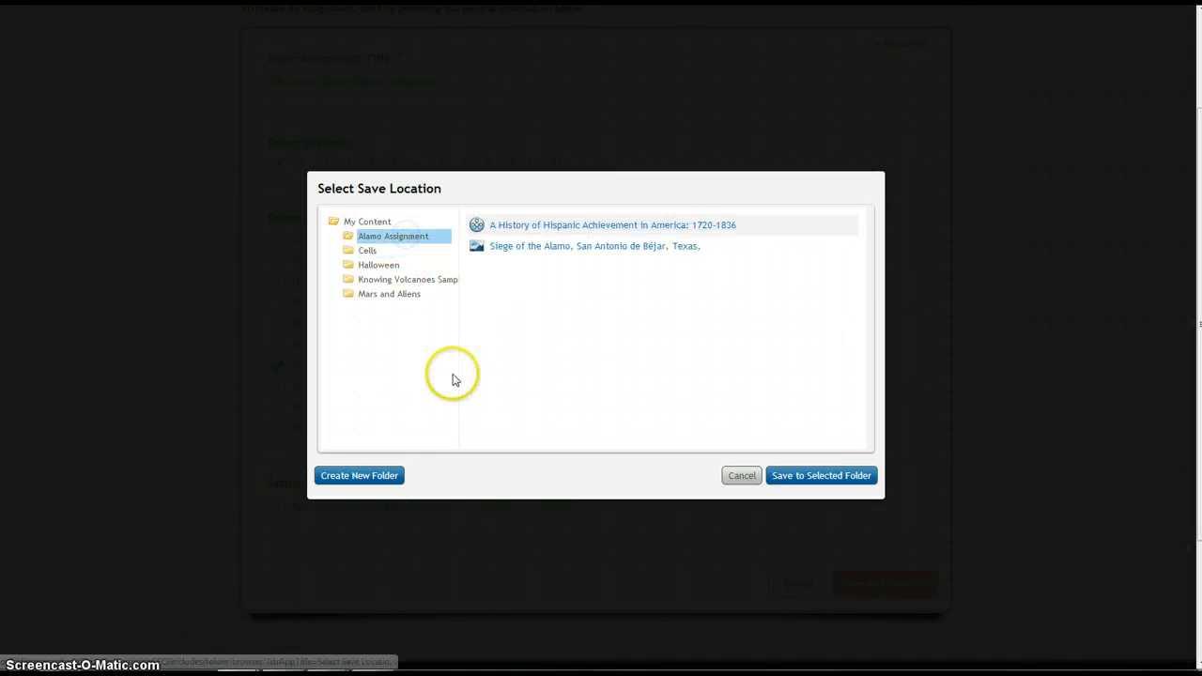
click(832, 475)
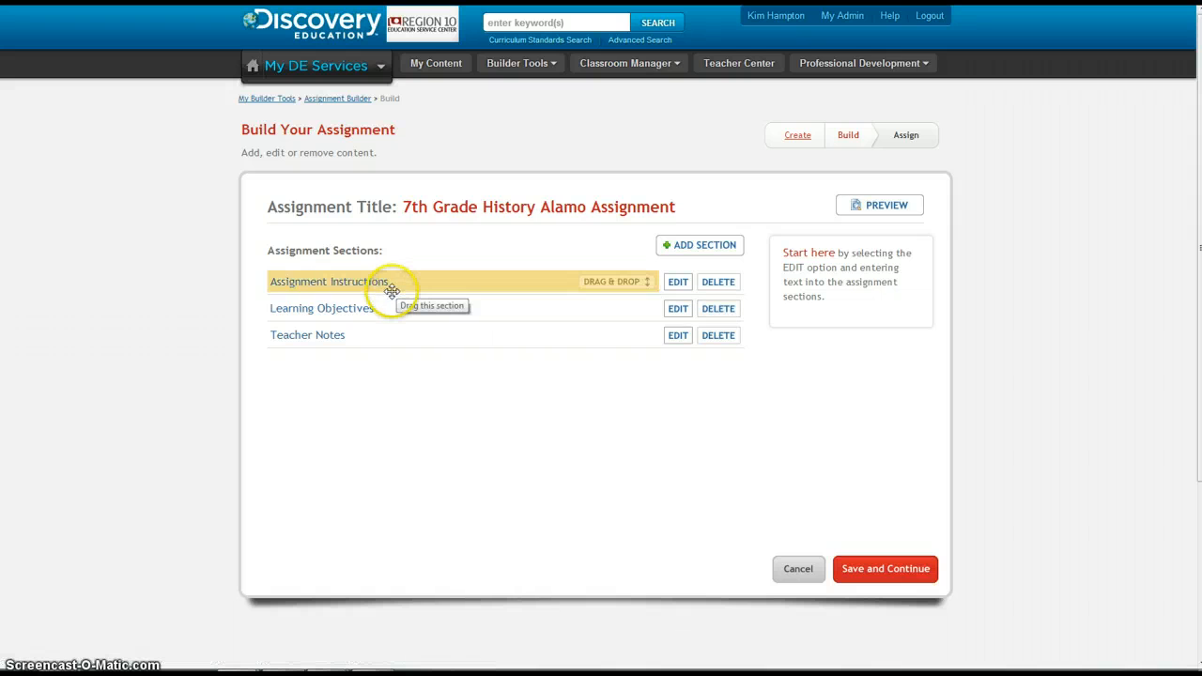
Delete the Learning Objectives and Teacher Notes sections from the assignment
click(721, 310)
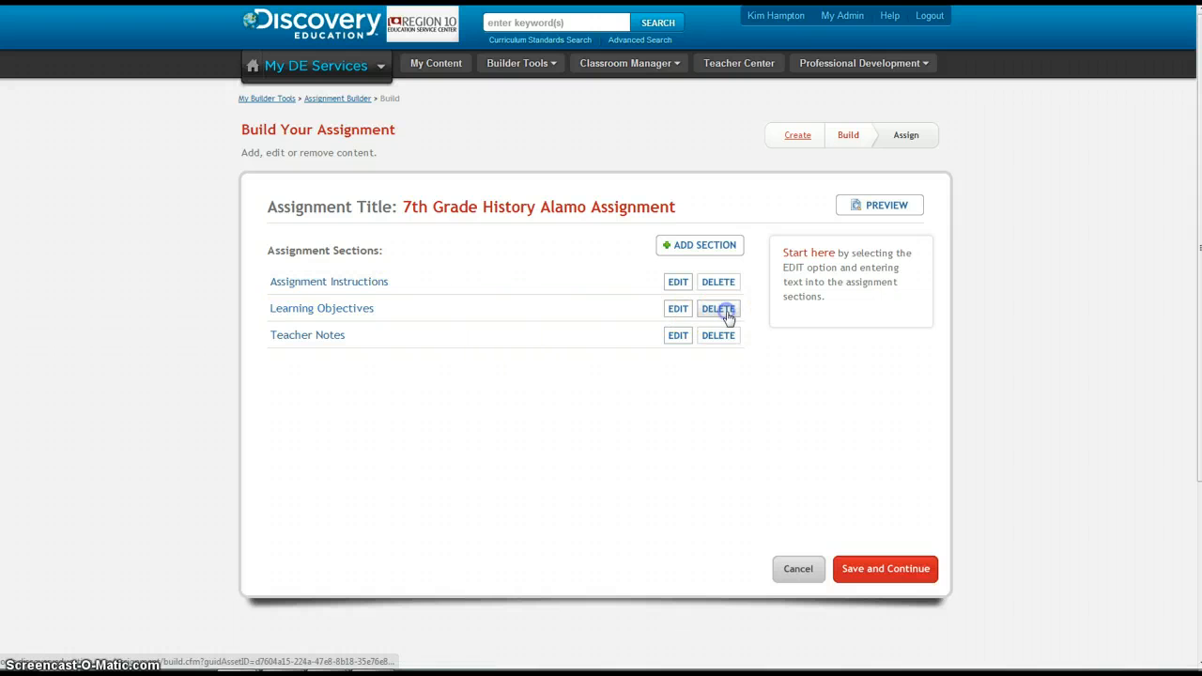
click(720, 309)
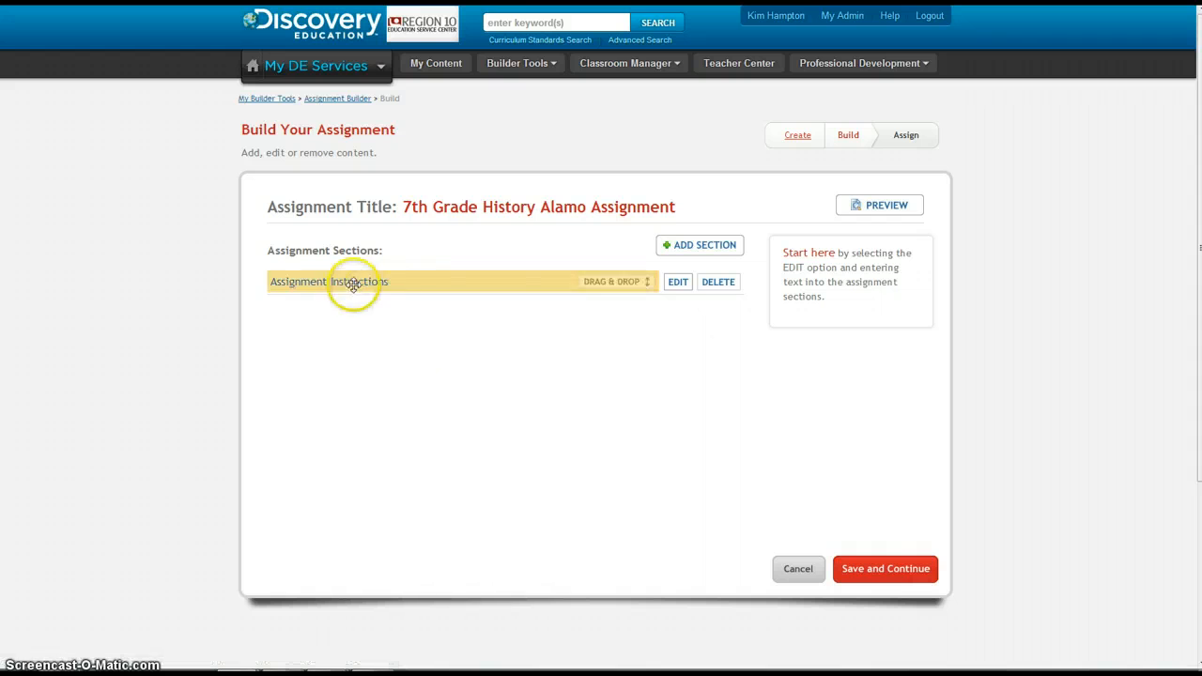
Retitle the Assignment Instructions section "Alamo Assignment" and enter "Directions" as its description, followed by a new line
click(673, 295)
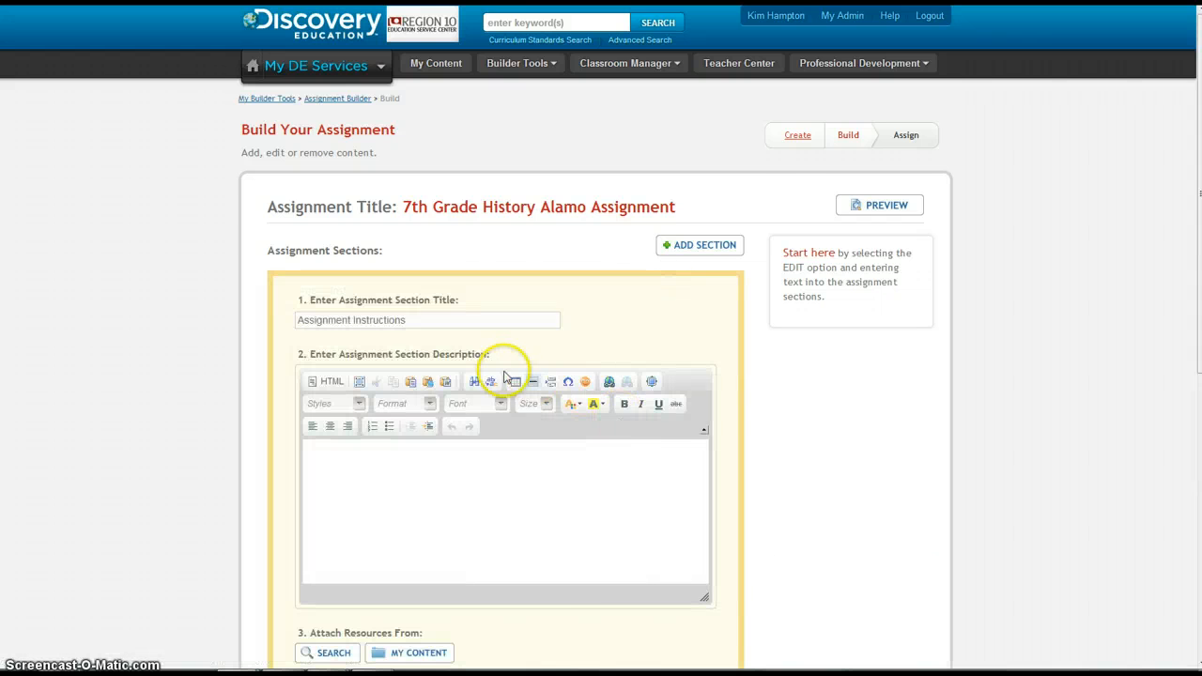
scroll(501, 372, down, 3)
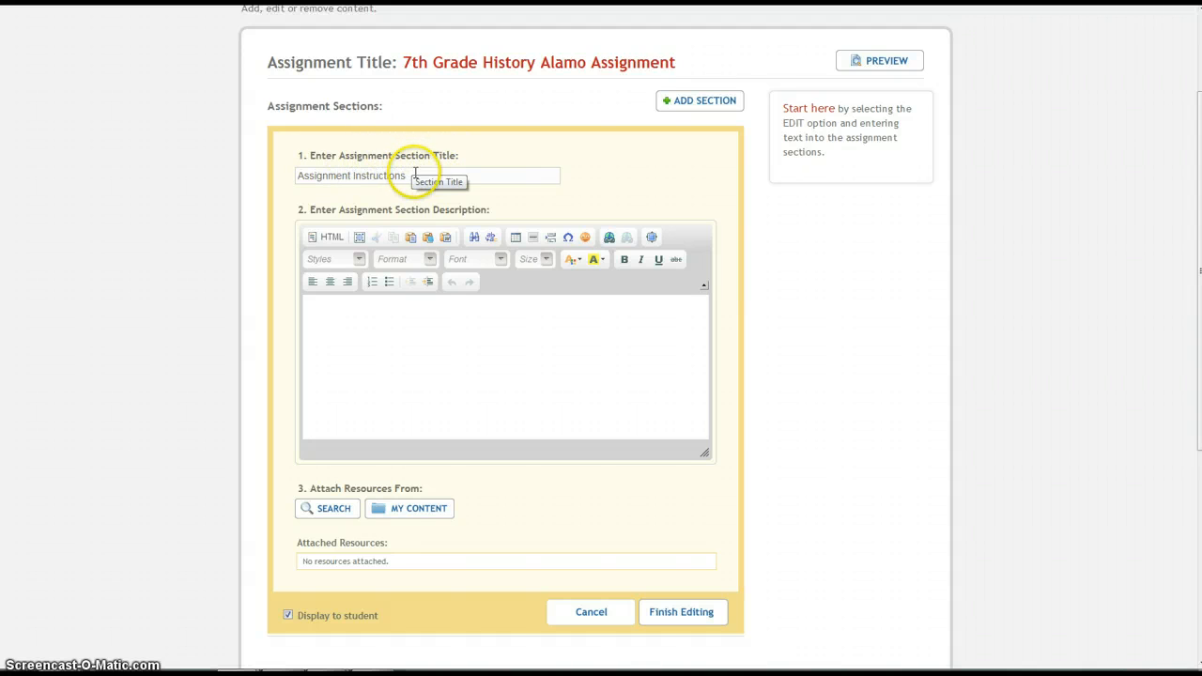
drag(415, 172, 138, 178)
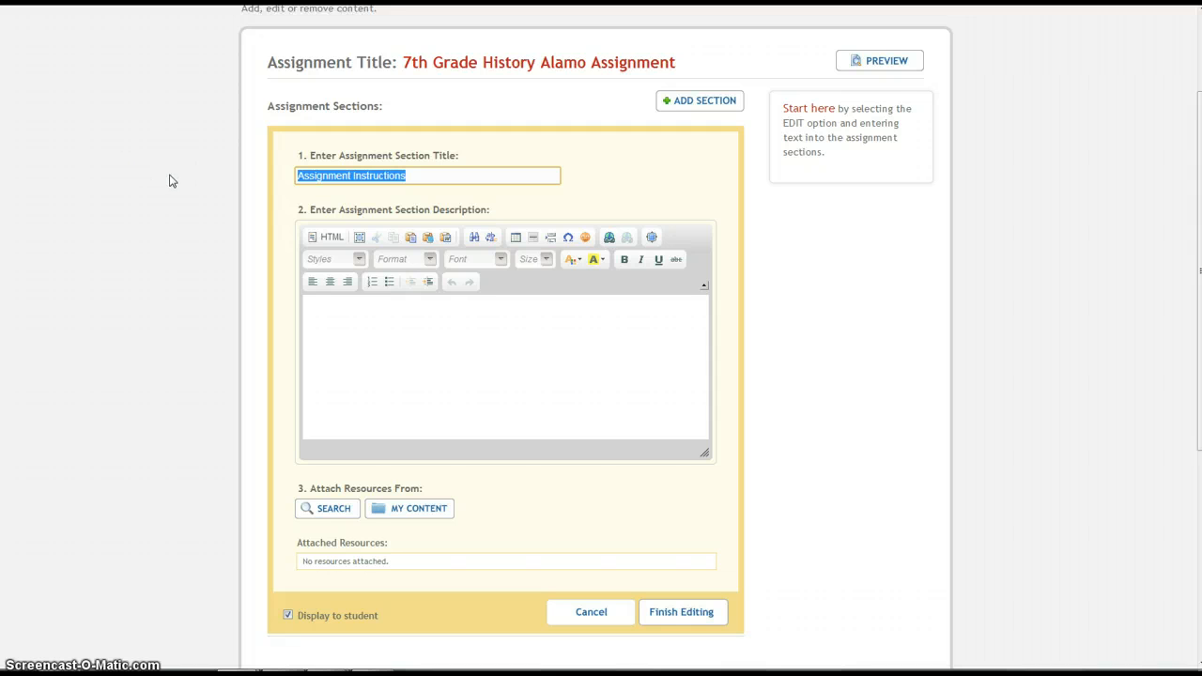
text(Alamo Assignment)
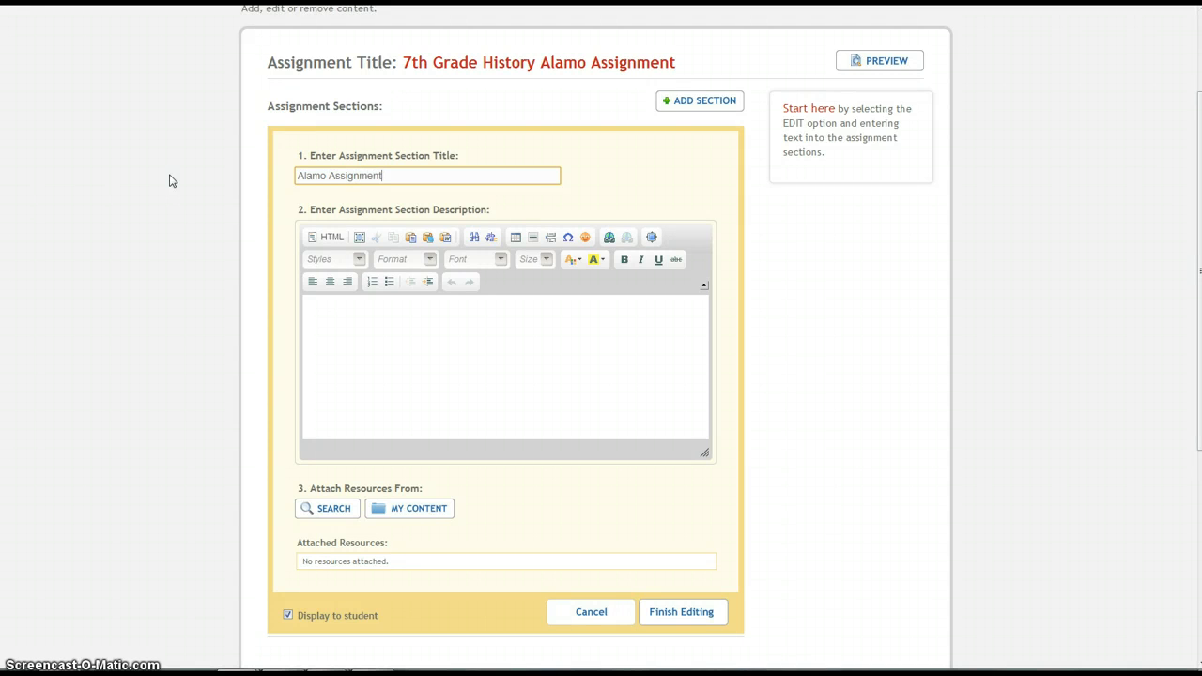
click(404, 427)
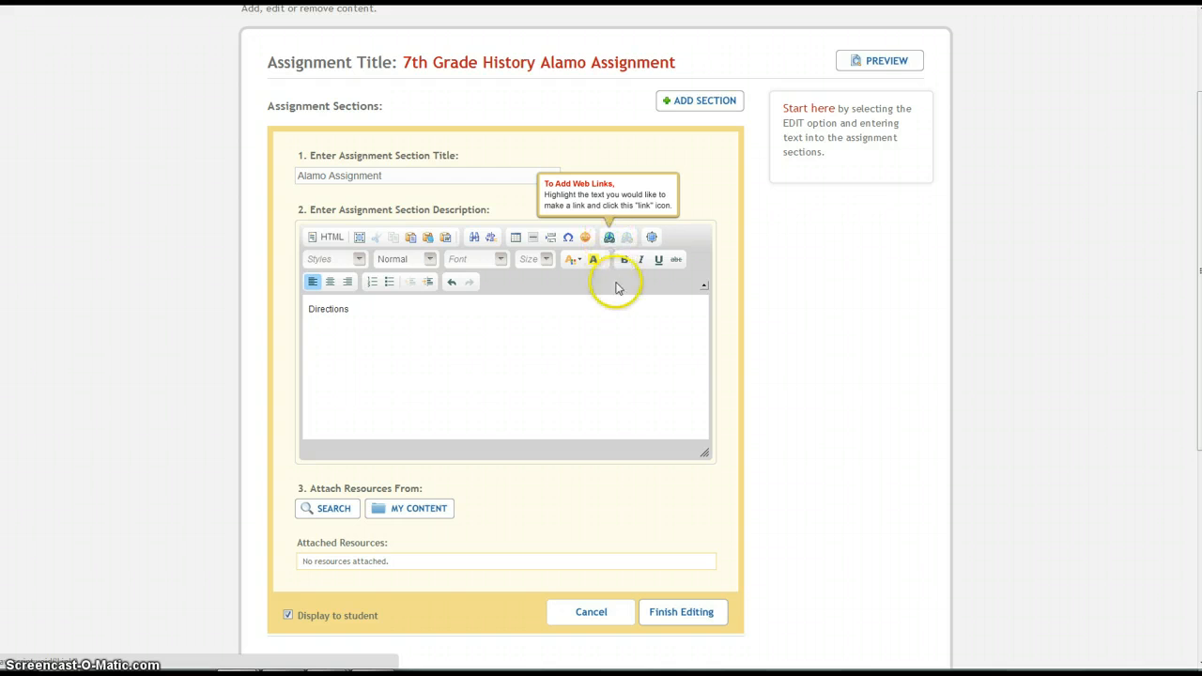
key(Return)
Attach the Hispanic Achievement in America: 1720-1836 video and Siege of the Alamo image from the Alamo Assignment folder, and finish editing the section
scroll(410, 397, down, 1)
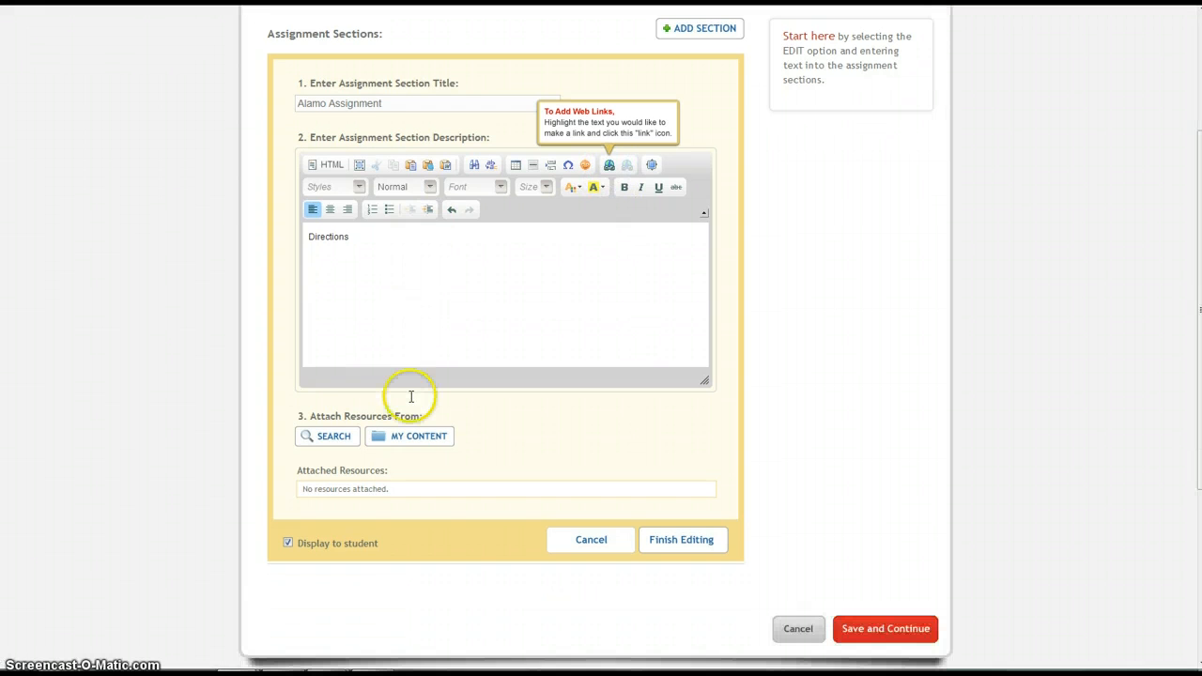
click(328, 448)
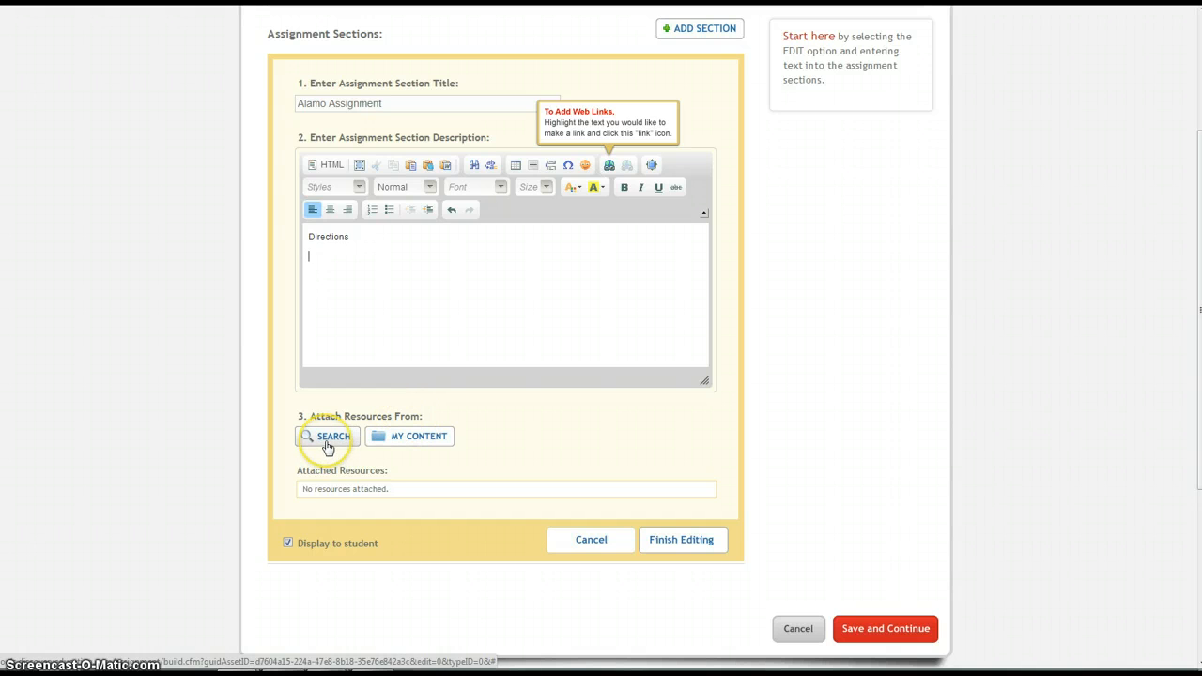
click(424, 444)
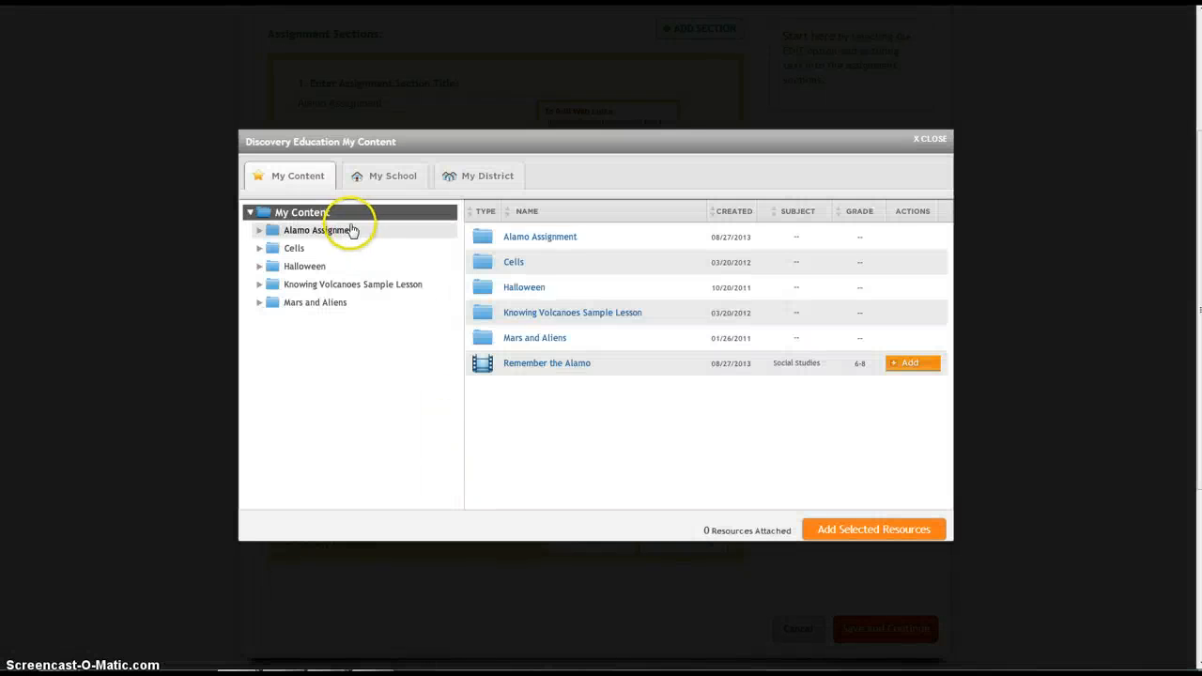
click(352, 230)
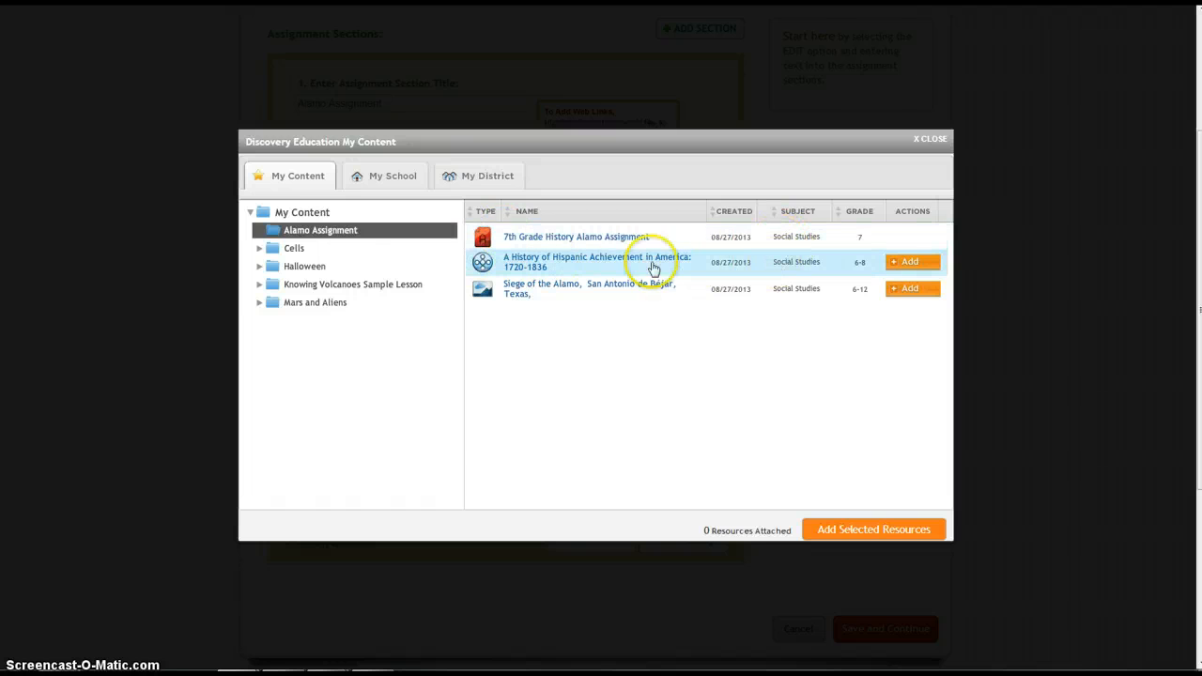
click(910, 267)
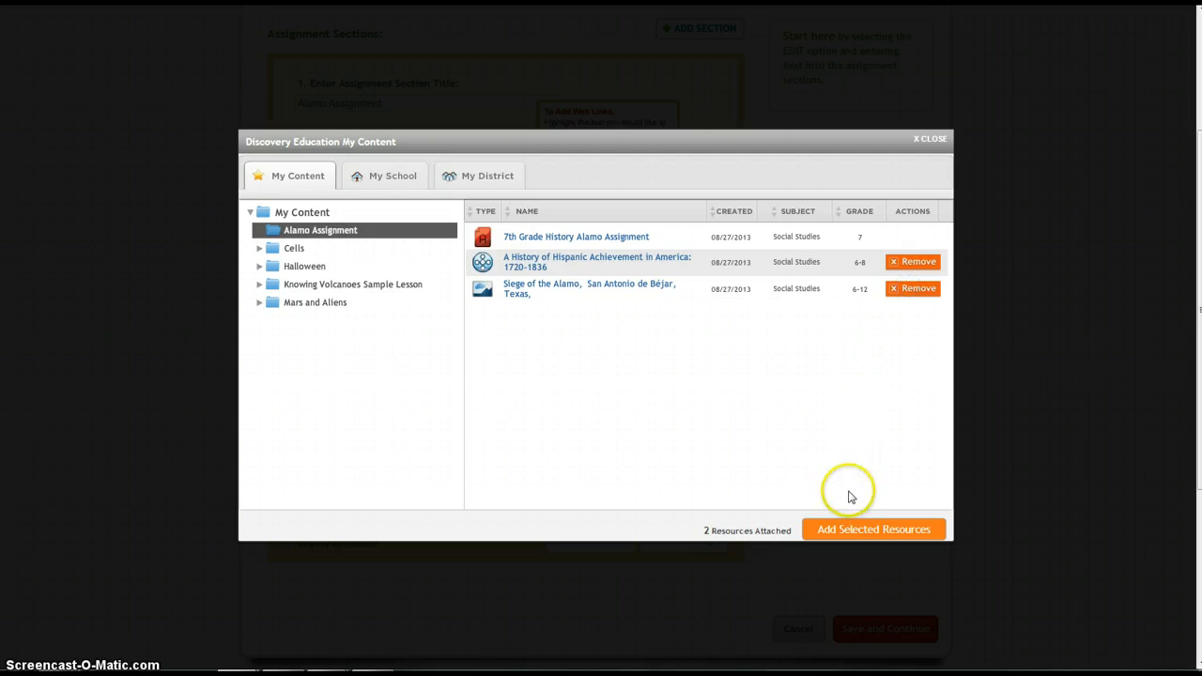
click(847, 532)
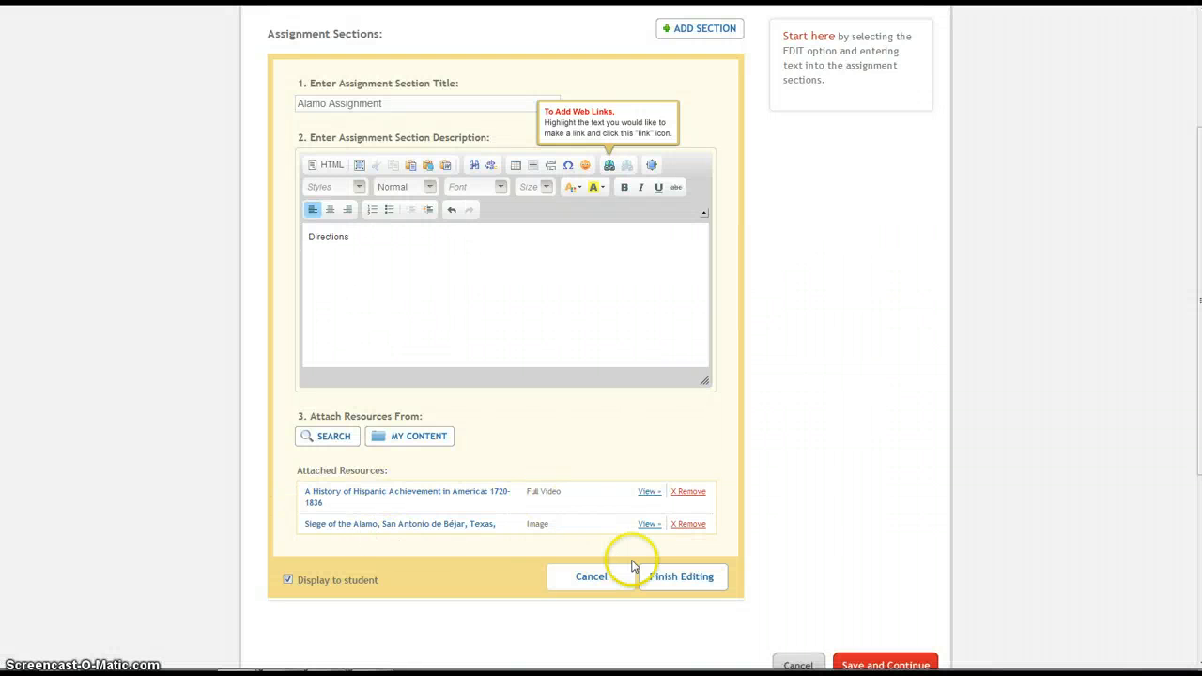
click(680, 579)
Preview the assignment, check that its attached Hispanic Achievement video opens, and close both preview windows
scroll(564, 301, up, 2)
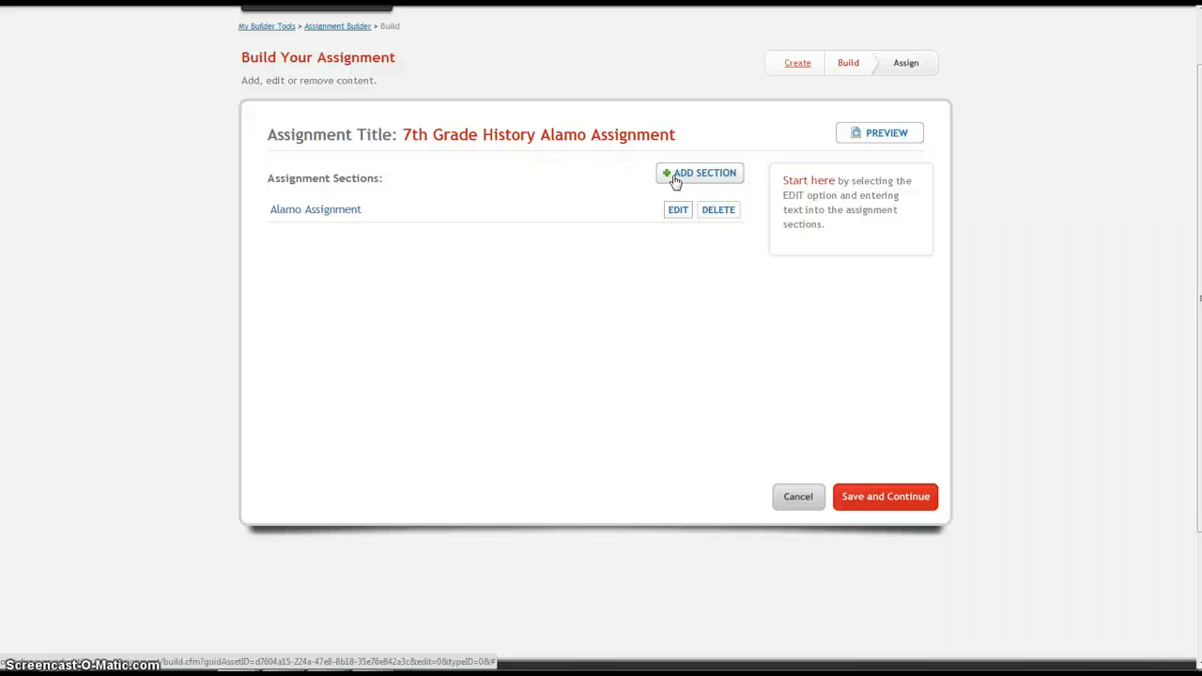
click(872, 131)
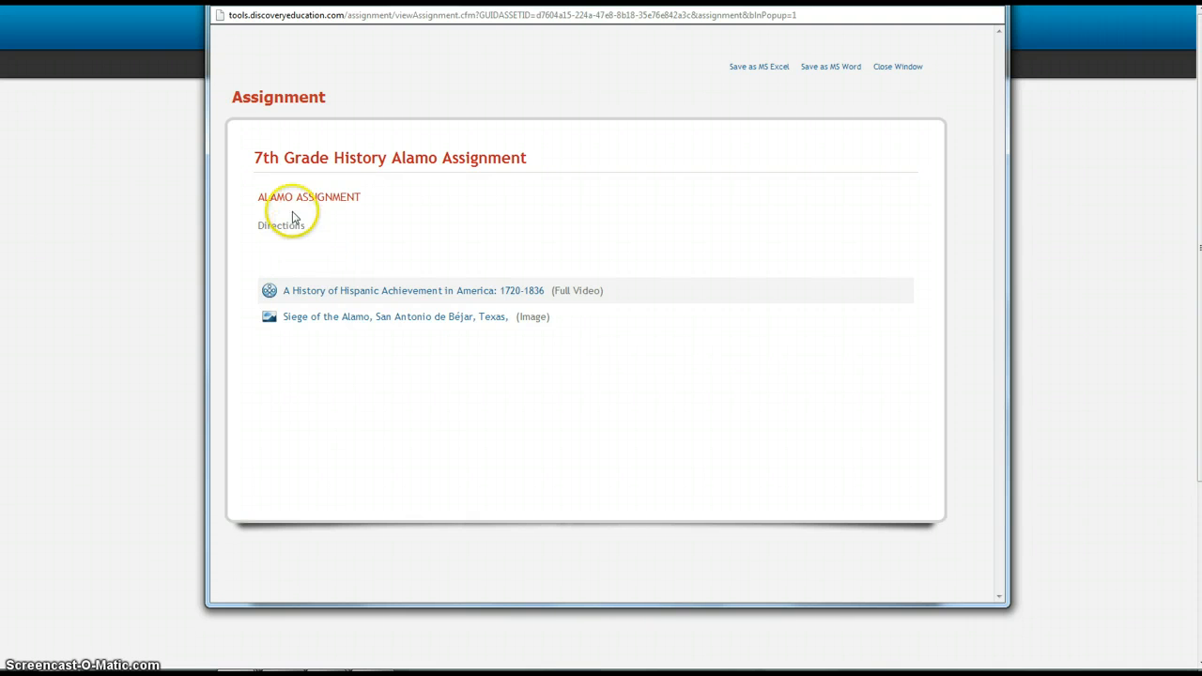
click(362, 291)
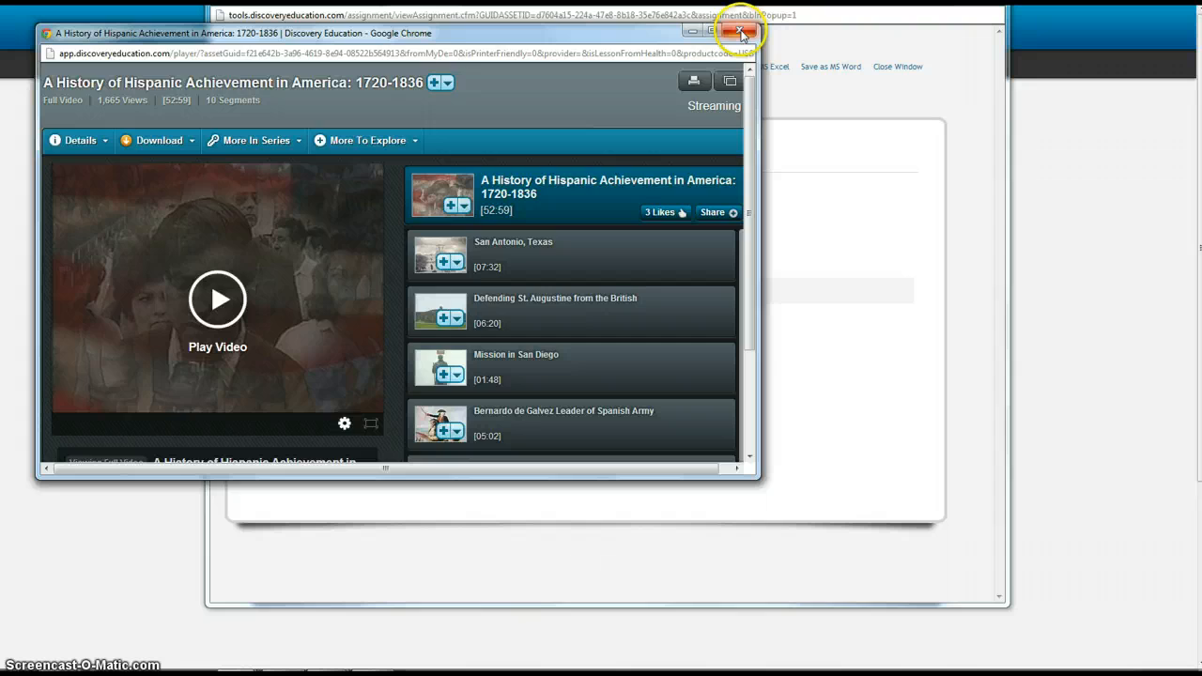
click(743, 34)
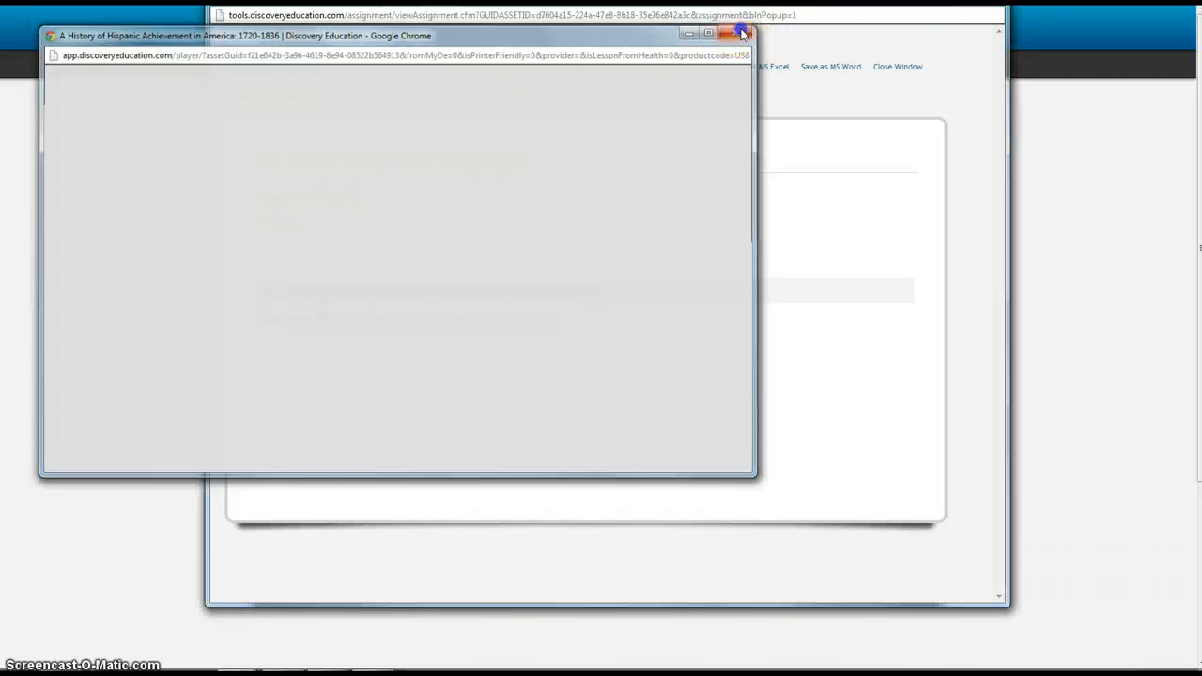
click(991, 2)
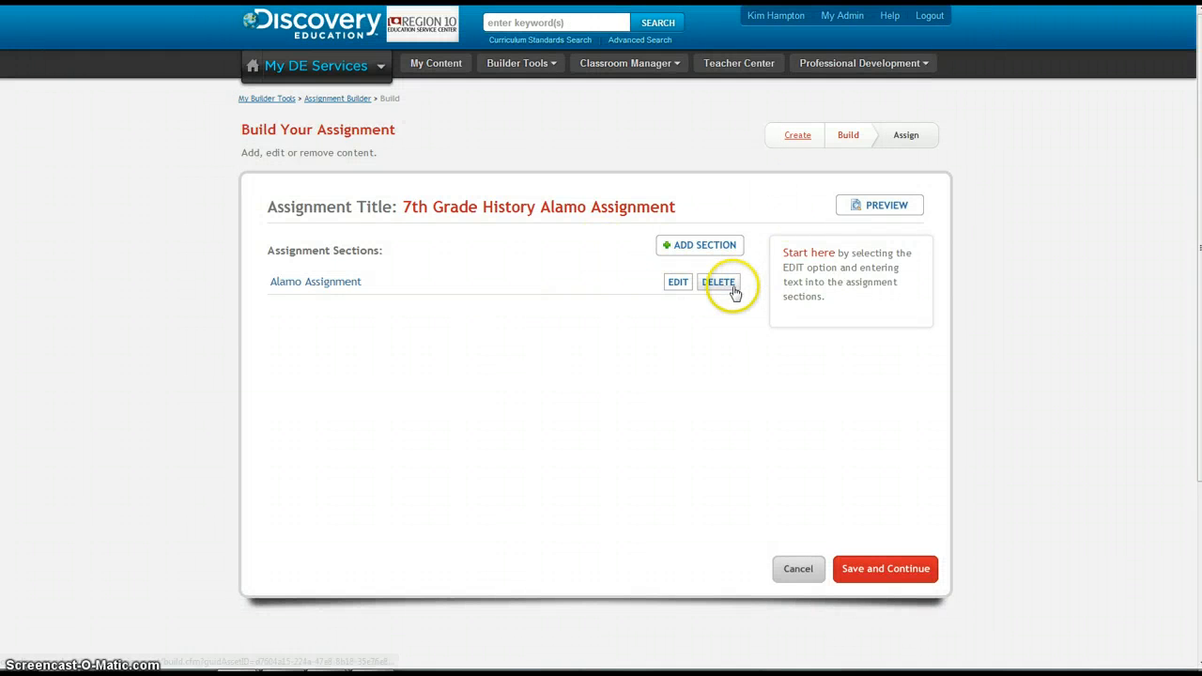
Continue to the assigning stage, show the assignment's code and URL for students, and save without assigning it to a class or student
click(867, 573)
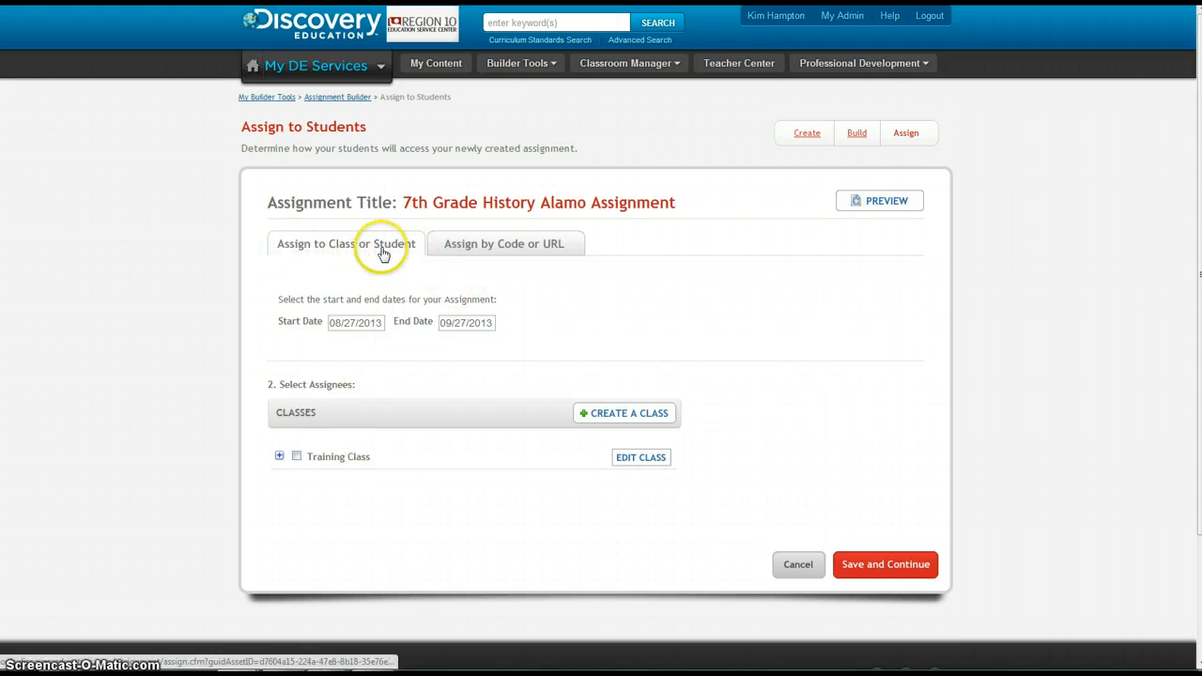
click(467, 247)
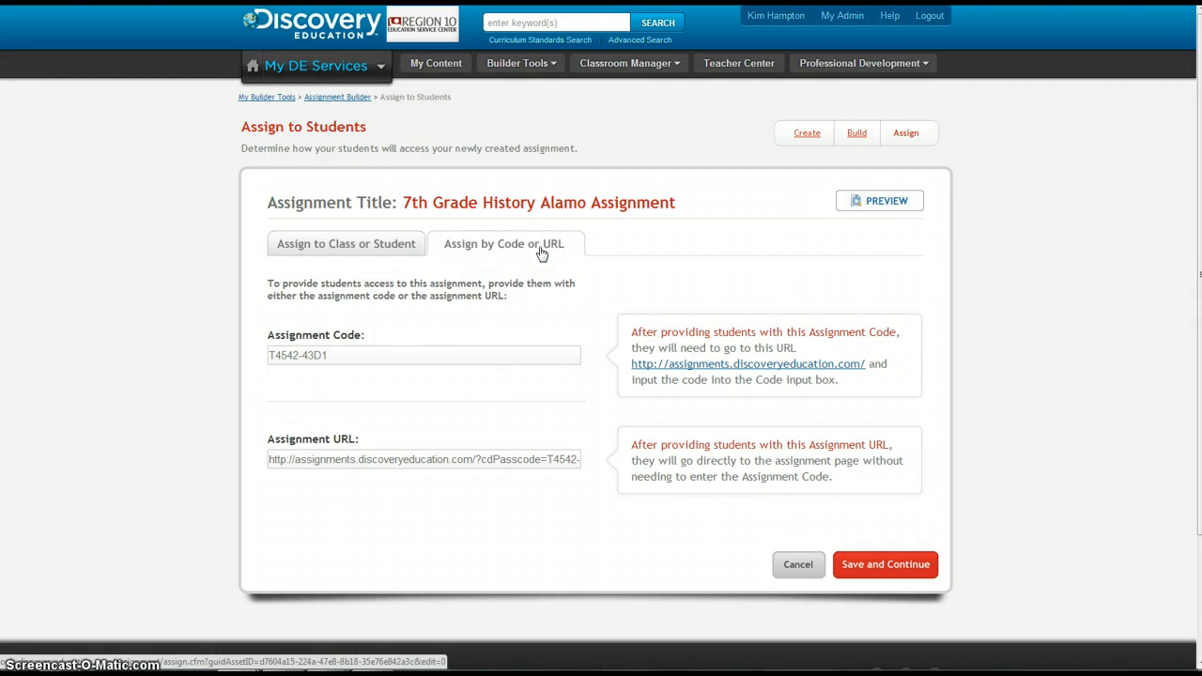
double_click(350, 462)
click(438, 460)
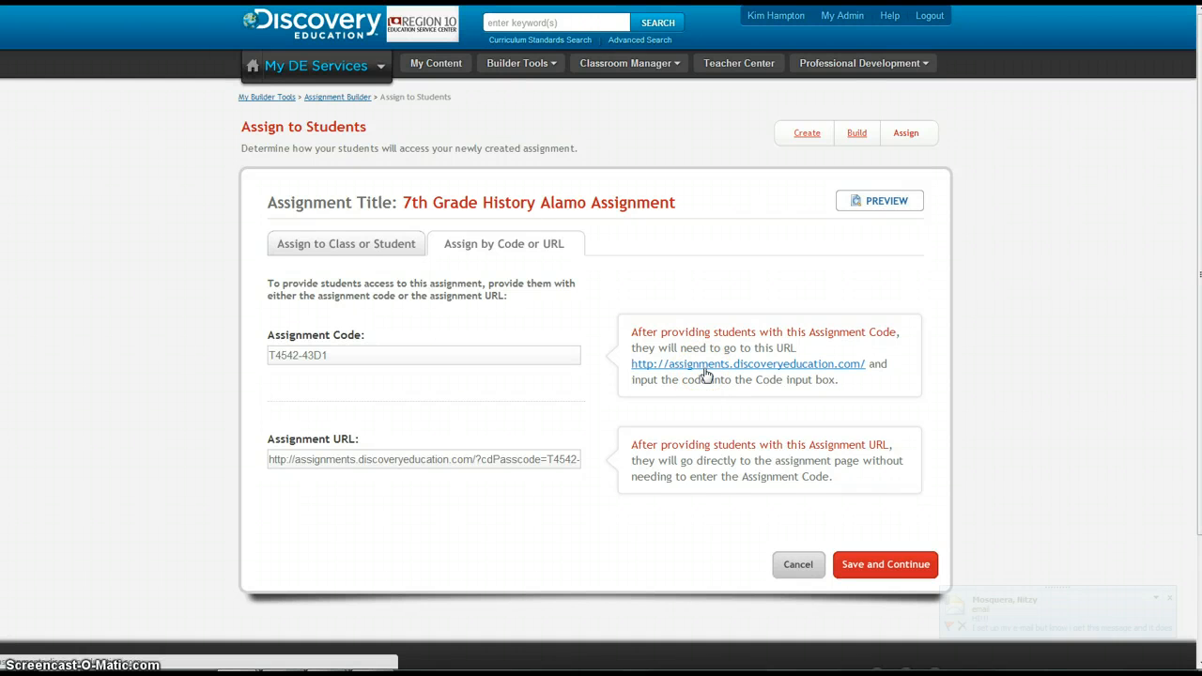
click(878, 561)
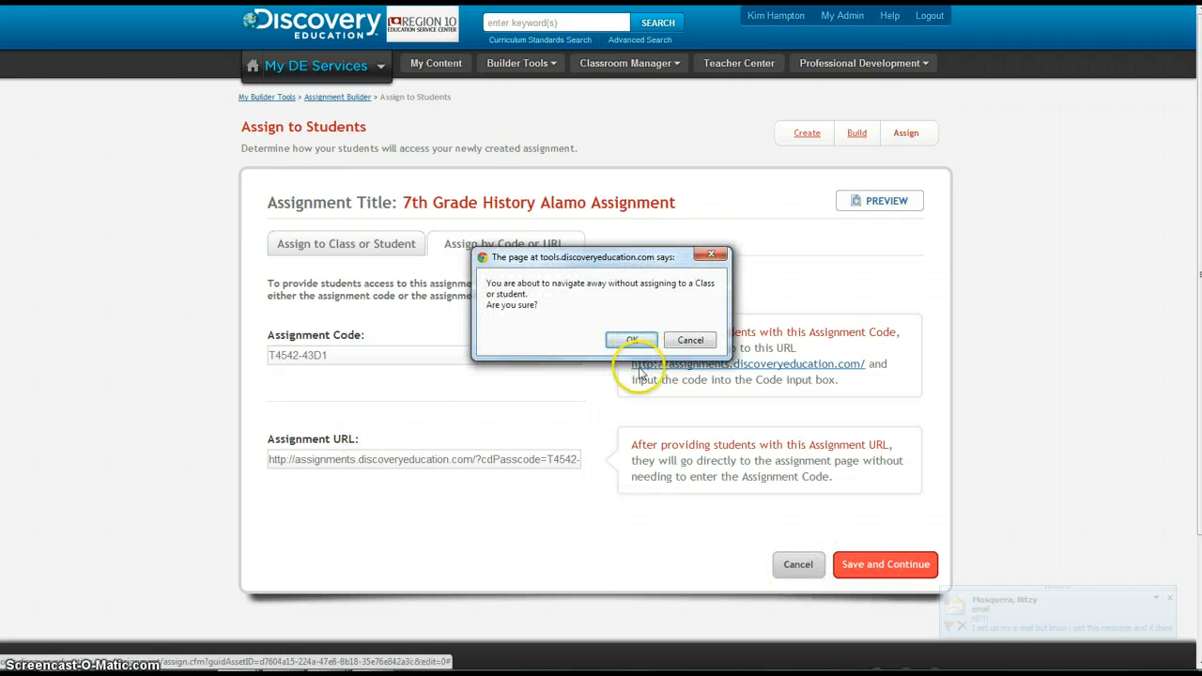
click(627, 340)
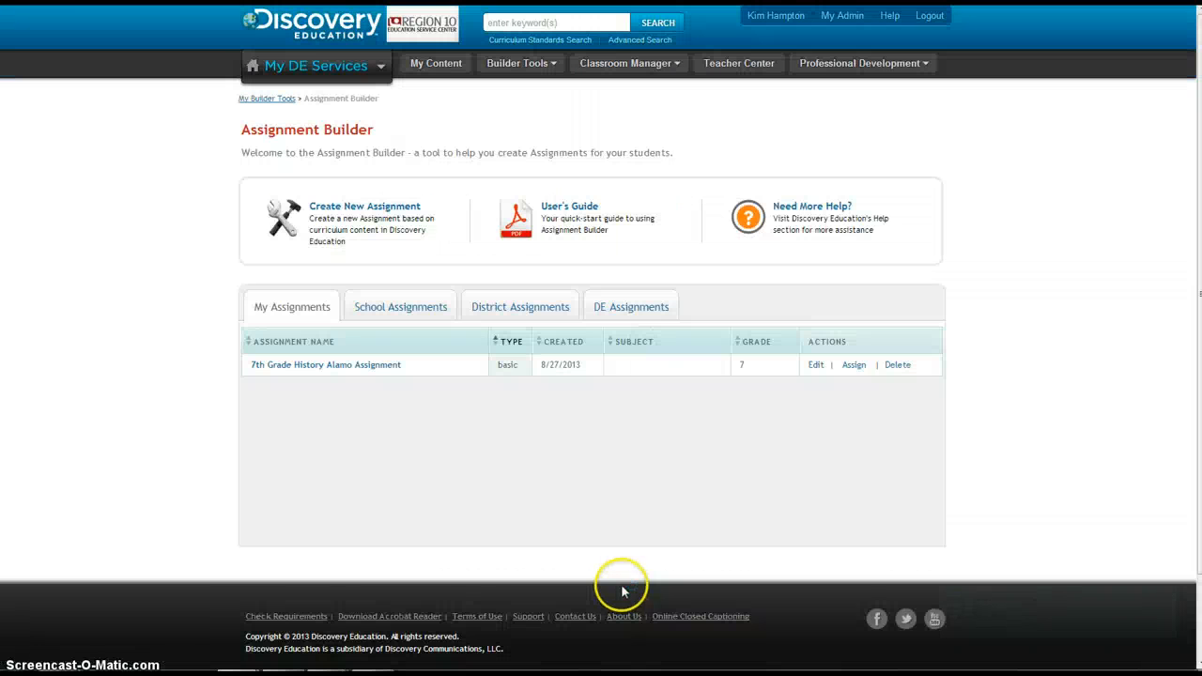